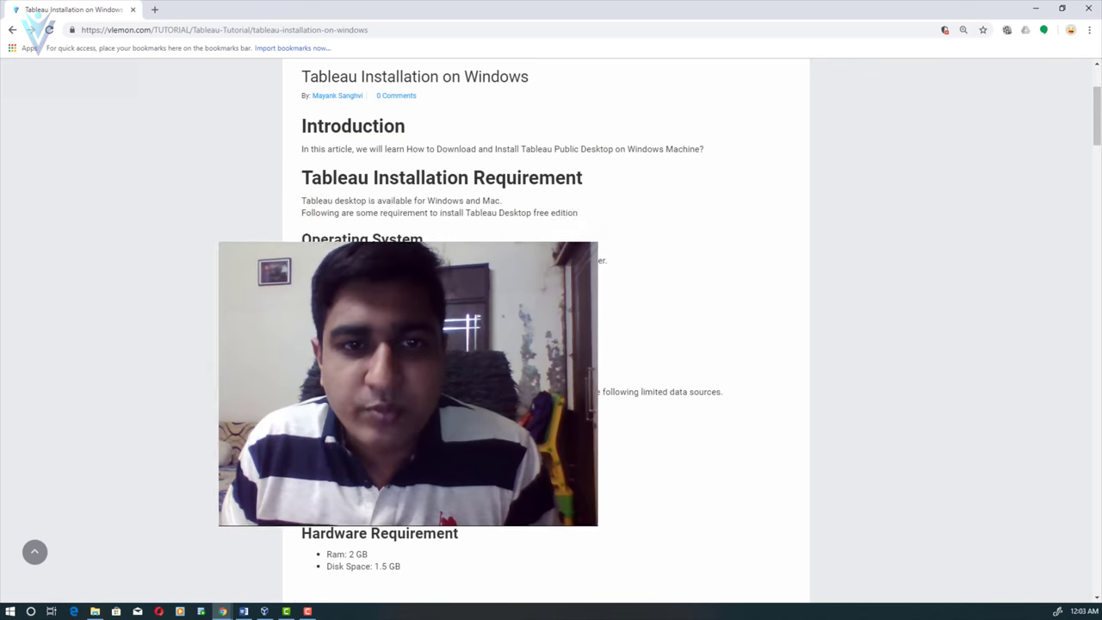
- Scroll the article to Download Tableau Public and open the public.tableau.com download page in a new tab
{"action": "scroll", "coordinate": [431, 174], "scroll_direction": "down", "scroll_amount": 3}
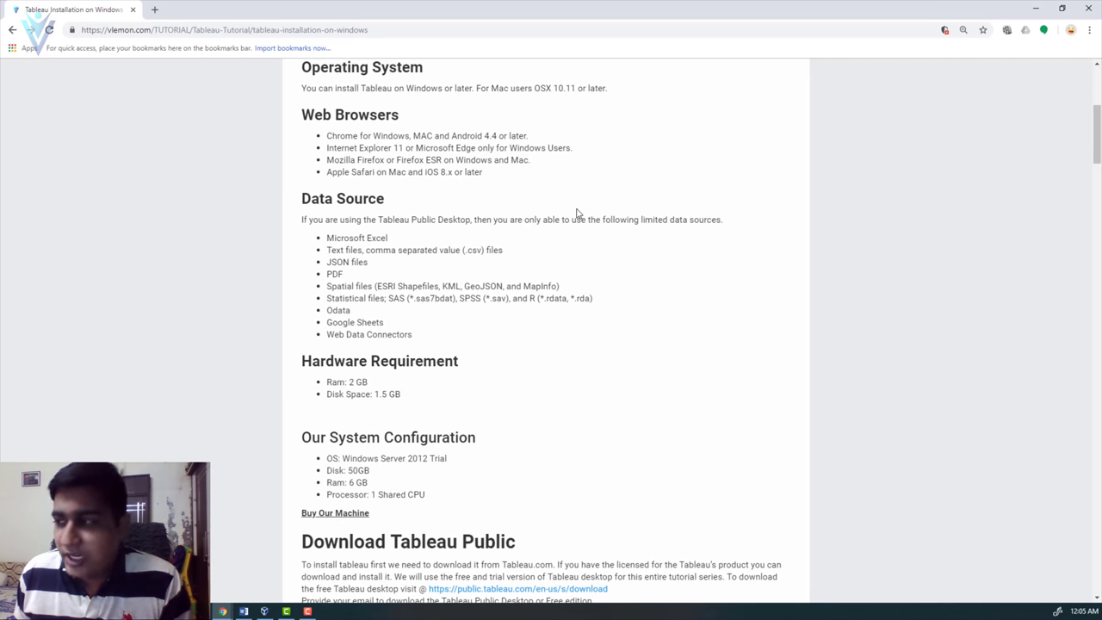
{"action": "scroll", "coordinate": [418, 375], "scroll_direction": "down", "scroll_amount": 3}
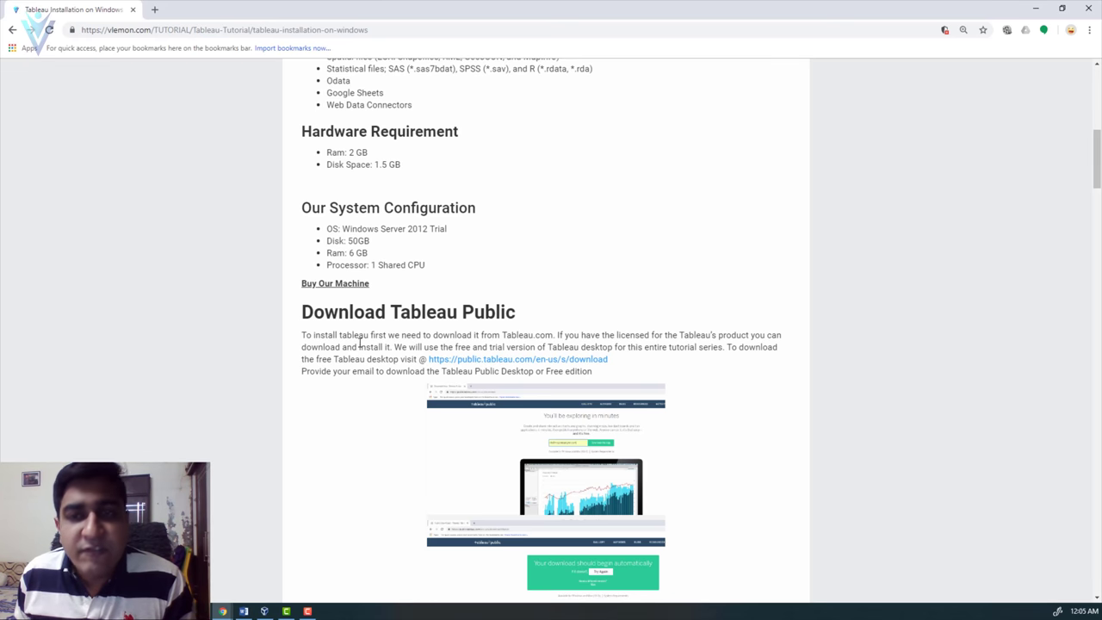
{"action": "scroll", "coordinate": [360, 343], "scroll_direction": "down", "scroll_amount": 1}
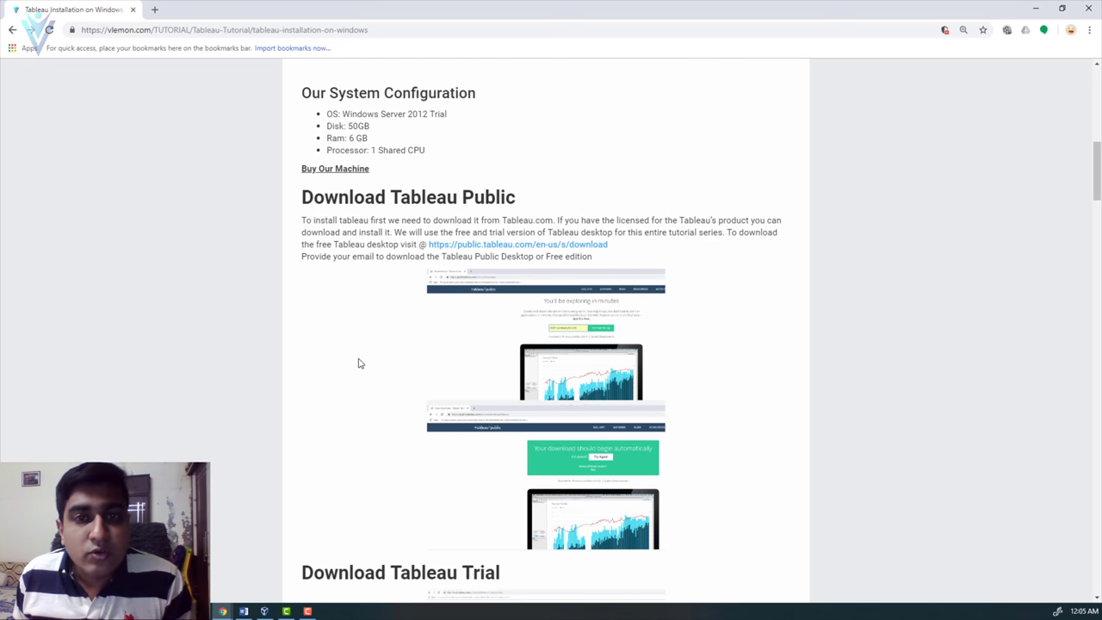
{"action": "left_click", "coordinate": [516, 247]}
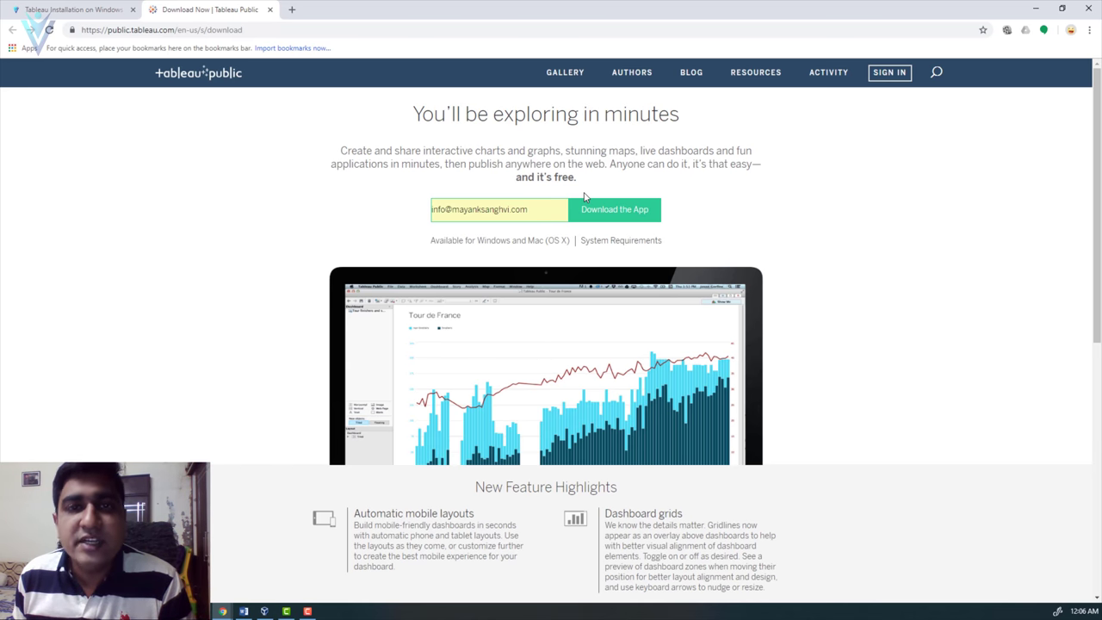
- Request the Tableau Public app download, then cancel the Save As dialog
{"action": "left_click", "coordinate": [596, 210]}
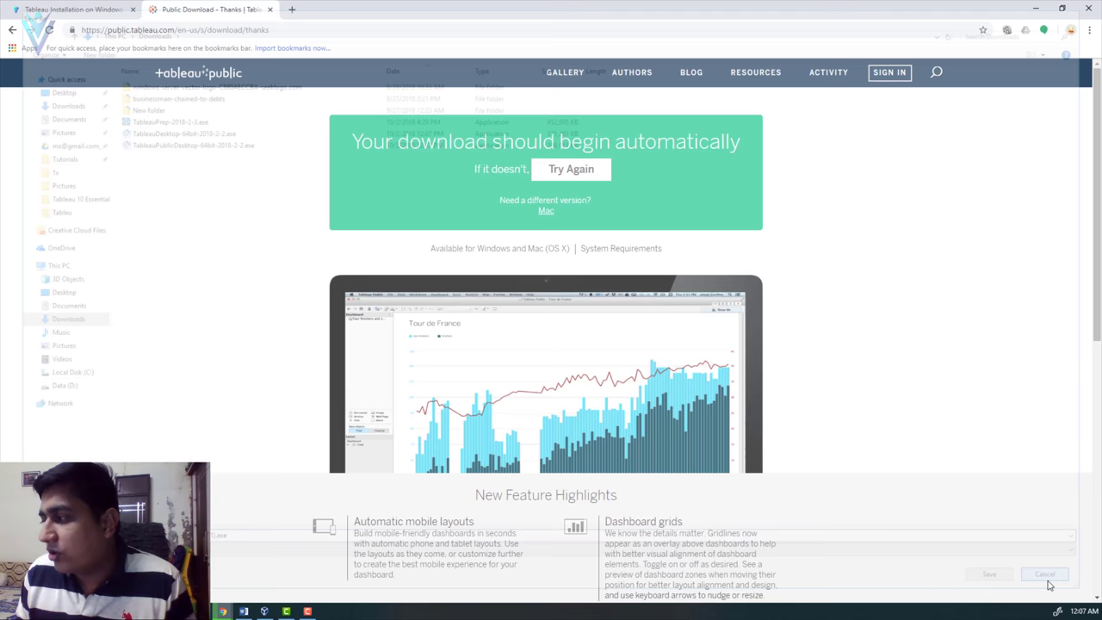
{"action": "left_click", "coordinate": [1052, 584]}
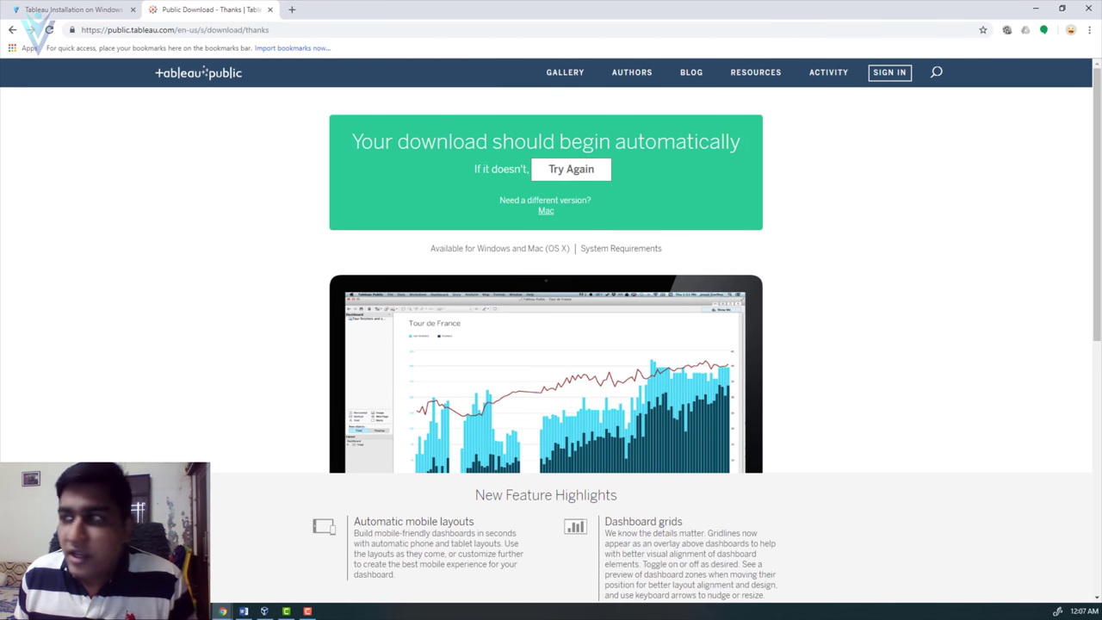
- From the installation article, open the tableau.com/support/releases page listing Tableau Desktop versions
{"action": "left_click", "coordinate": [92, 9]}
{"action": "scroll", "coordinate": [583, 216], "scroll_direction": "down", "scroll_amount": 9}
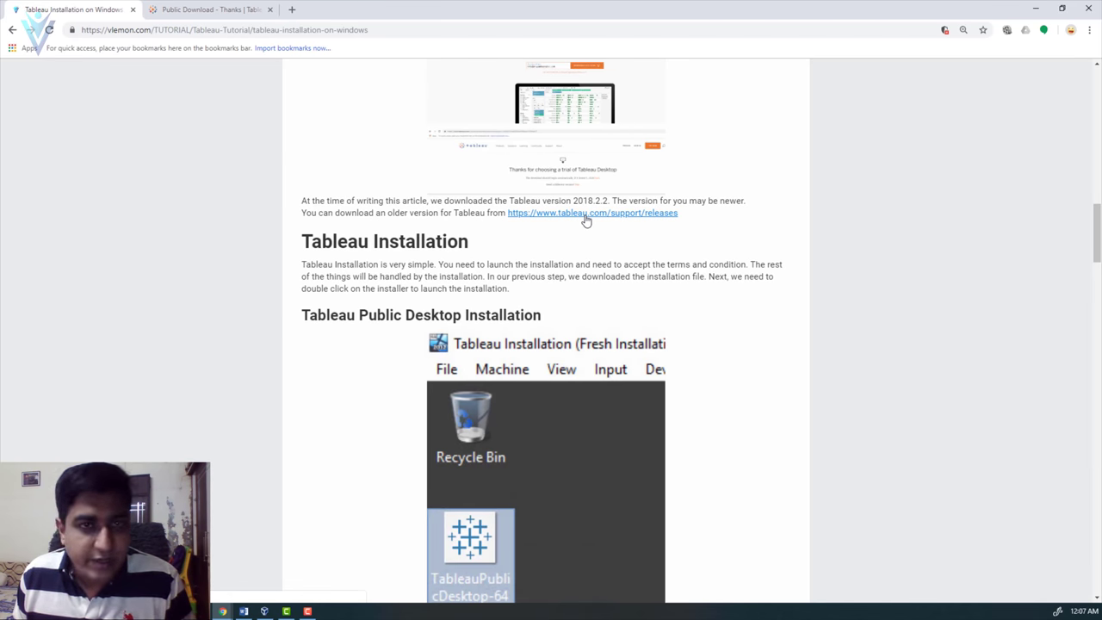
{"action": "left_click", "coordinate": [583, 215]}
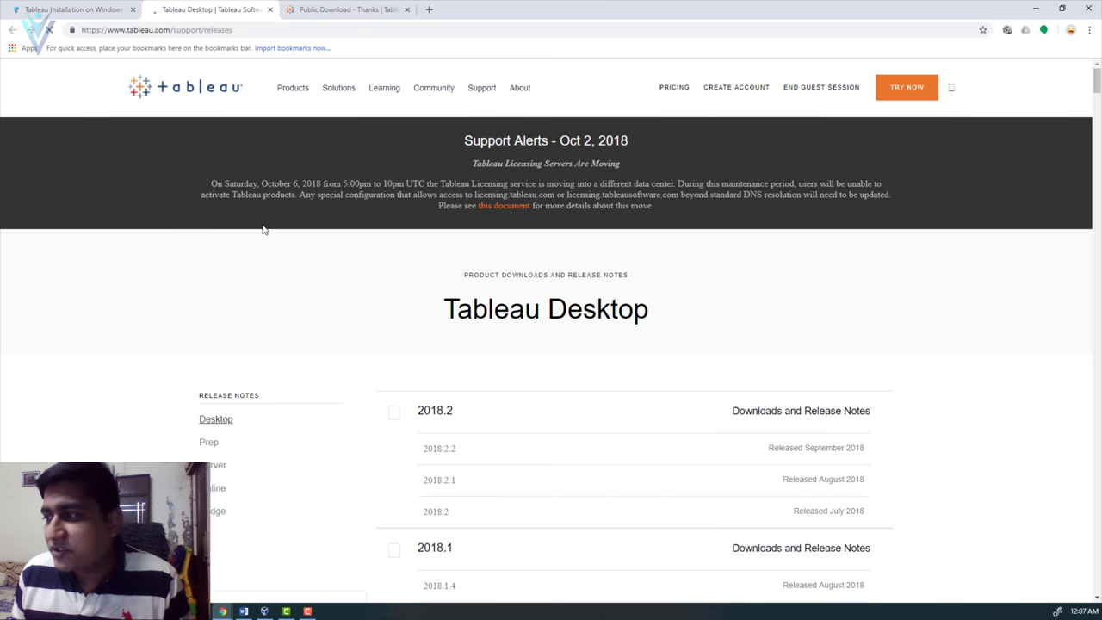
{"action": "scroll", "coordinate": [294, 391], "scroll_direction": "down", "scroll_amount": 1}
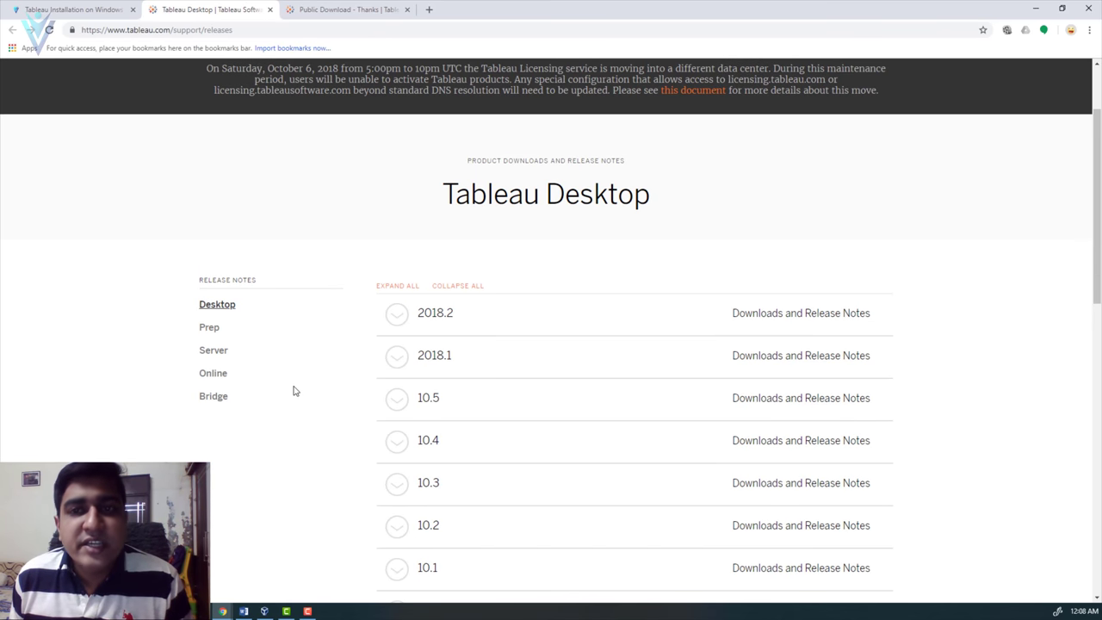
- Bring up the Tableau Desktop 2018.2.2 download files, then switch to the Windows Server virtual machine
{"action": "left_click", "coordinate": [403, 320]}
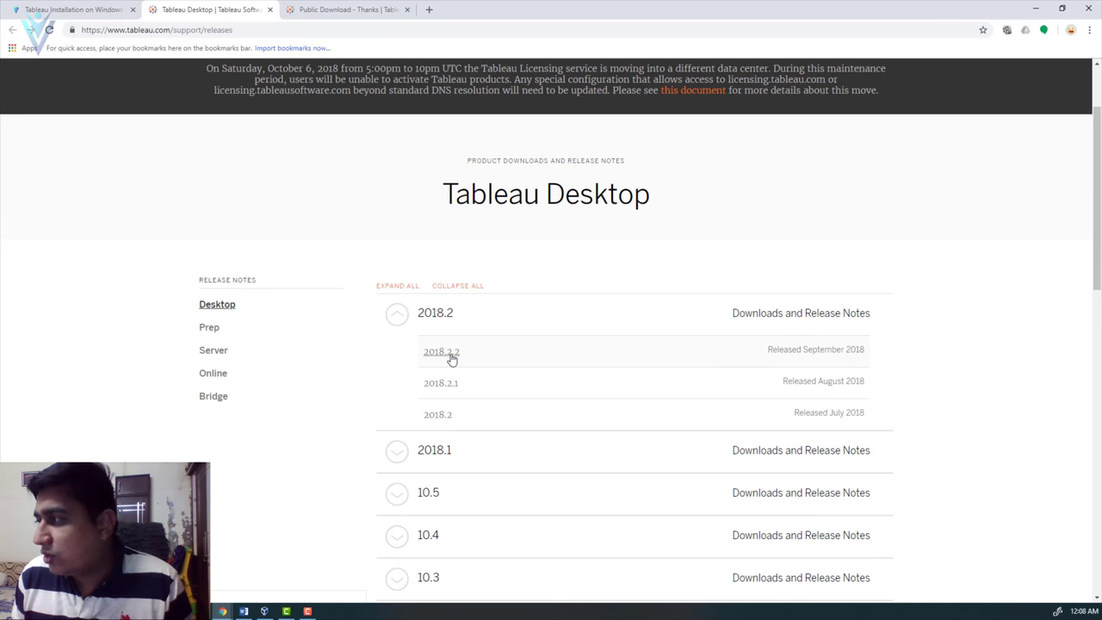
{"action": "left_click", "coordinate": [442, 353]}
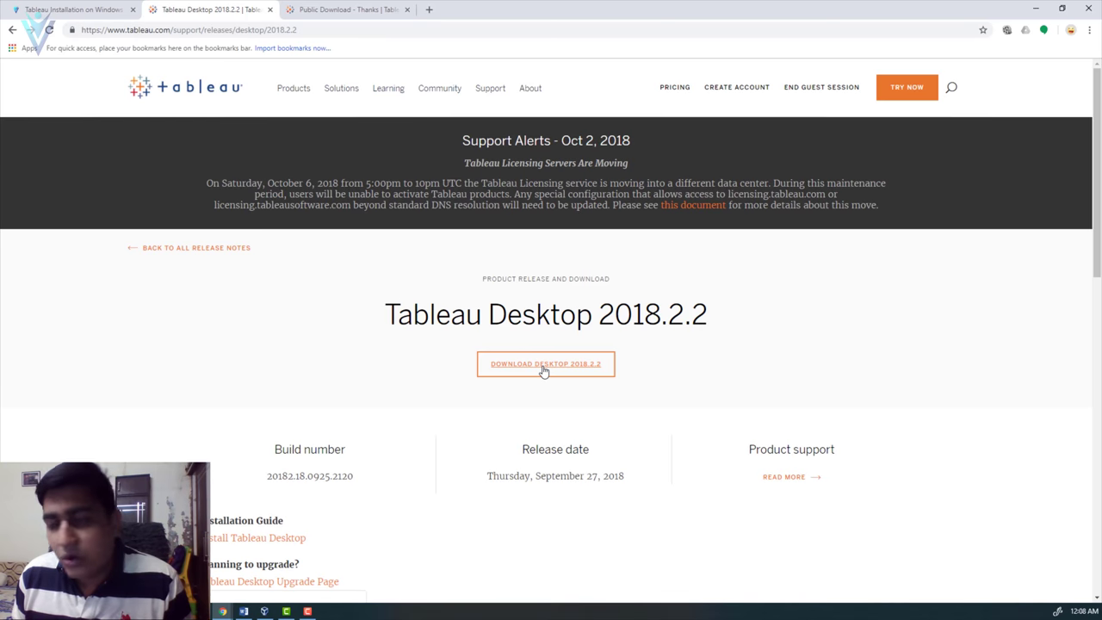
{"action": "left_click", "coordinate": [545, 366]}
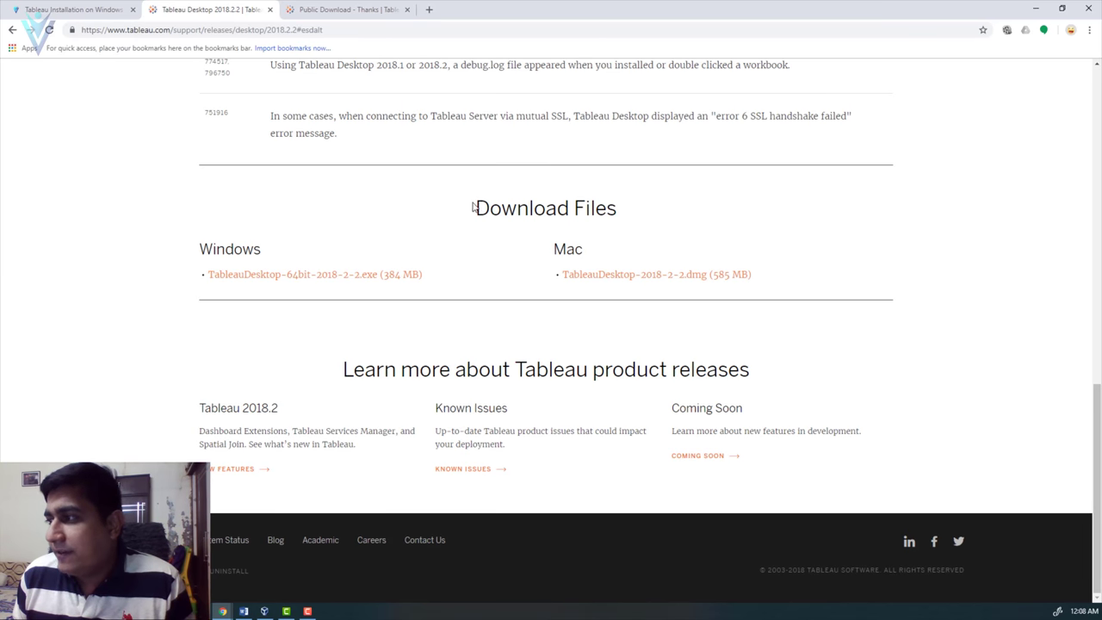
{"action": "left_click_drag", "start_coordinate": [474, 207], "coordinate": [610, 203]}
{"action": "left_click", "coordinate": [610, 207]}
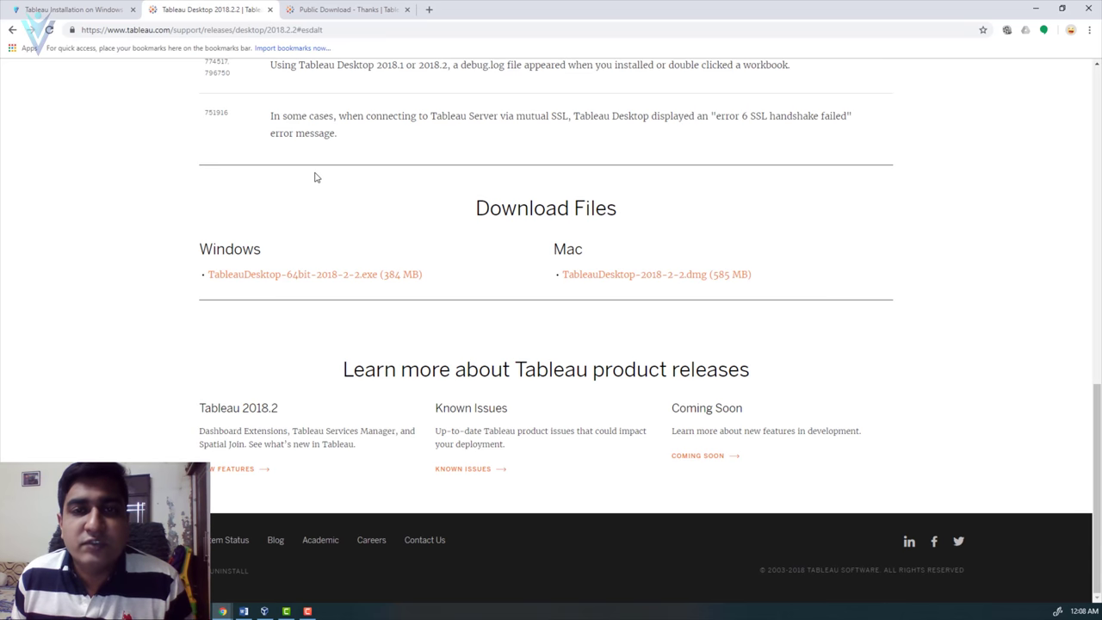
{"action": "left_click", "coordinate": [264, 612]}
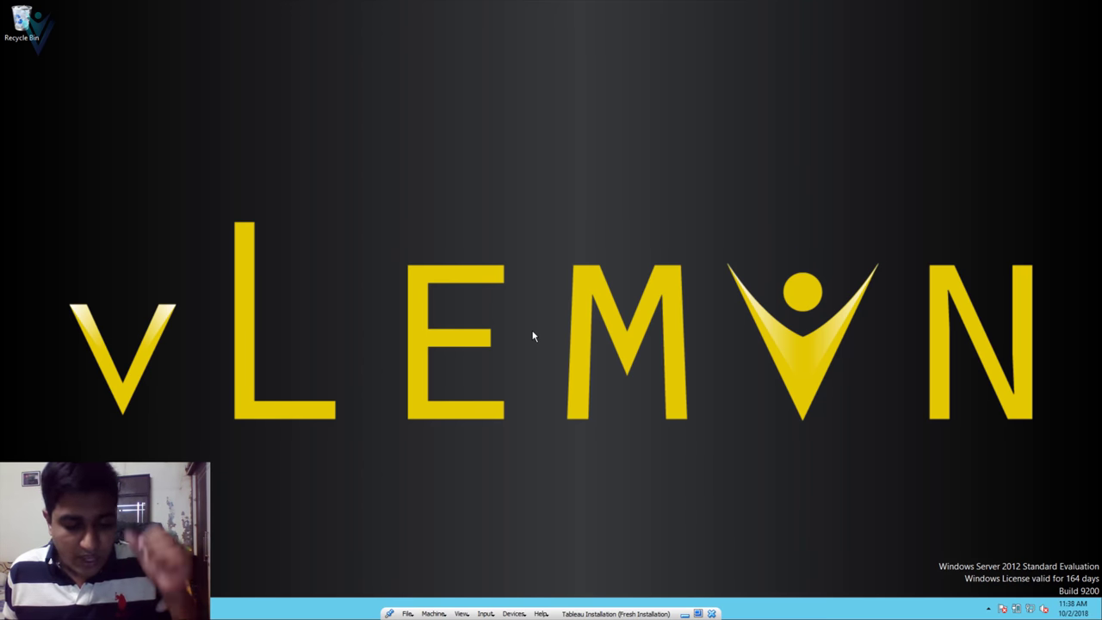
- Copy both Tableau installers from D_DRIVE's Softwares folder onto the desktop
{"action": "key", "text": "super+e"}
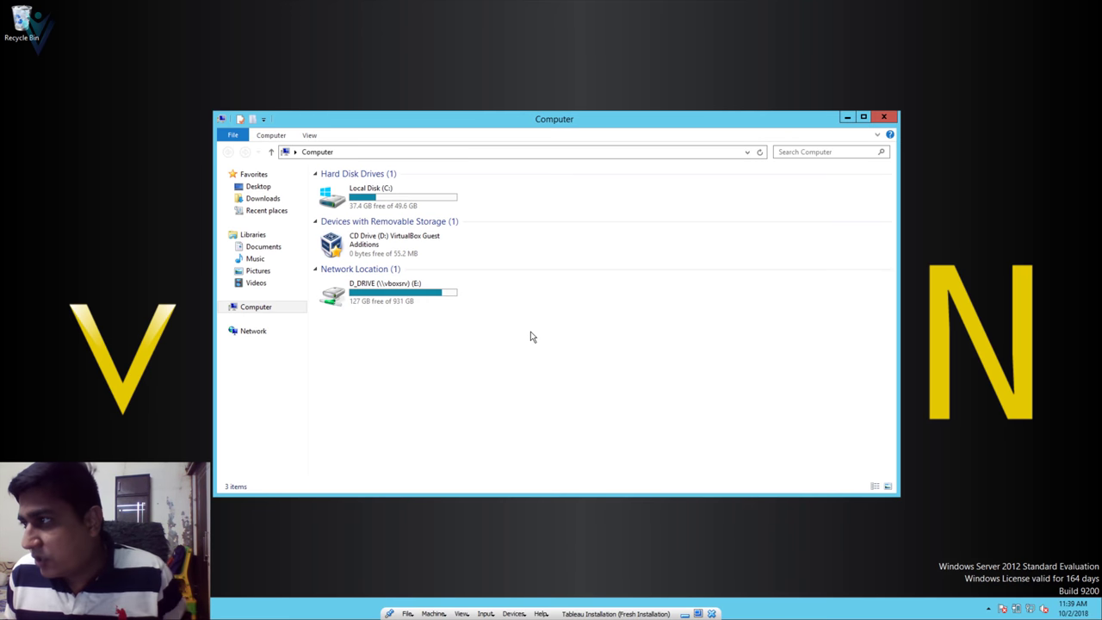
{"action": "double_click", "coordinate": [424, 305]}
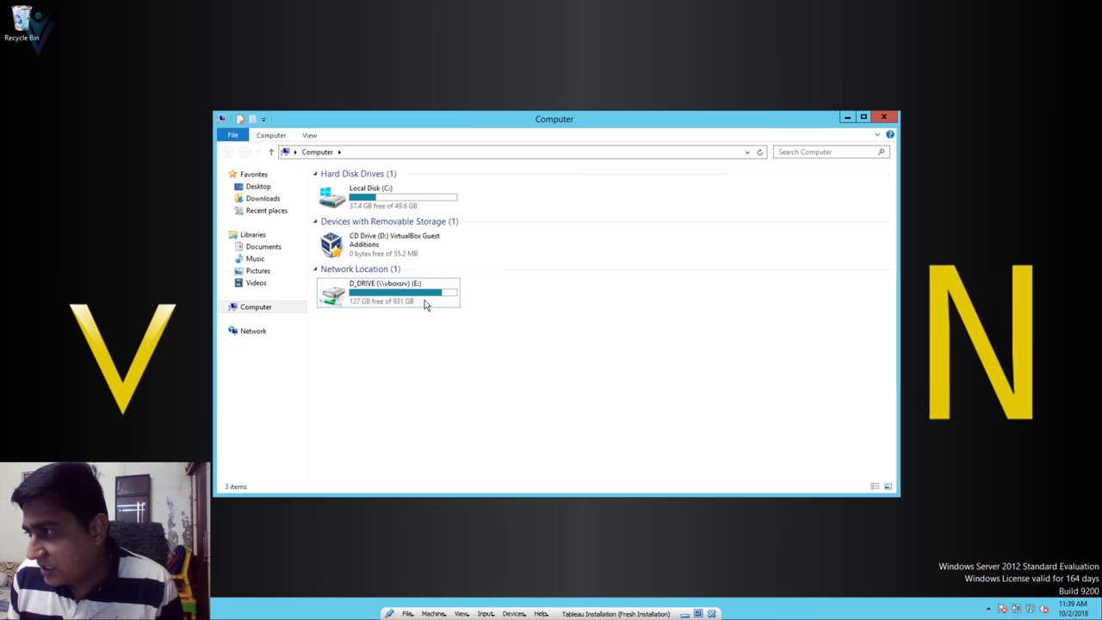
{"action": "double_click", "coordinate": [425, 191]}
{"action": "left_click", "coordinate": [425, 194]}
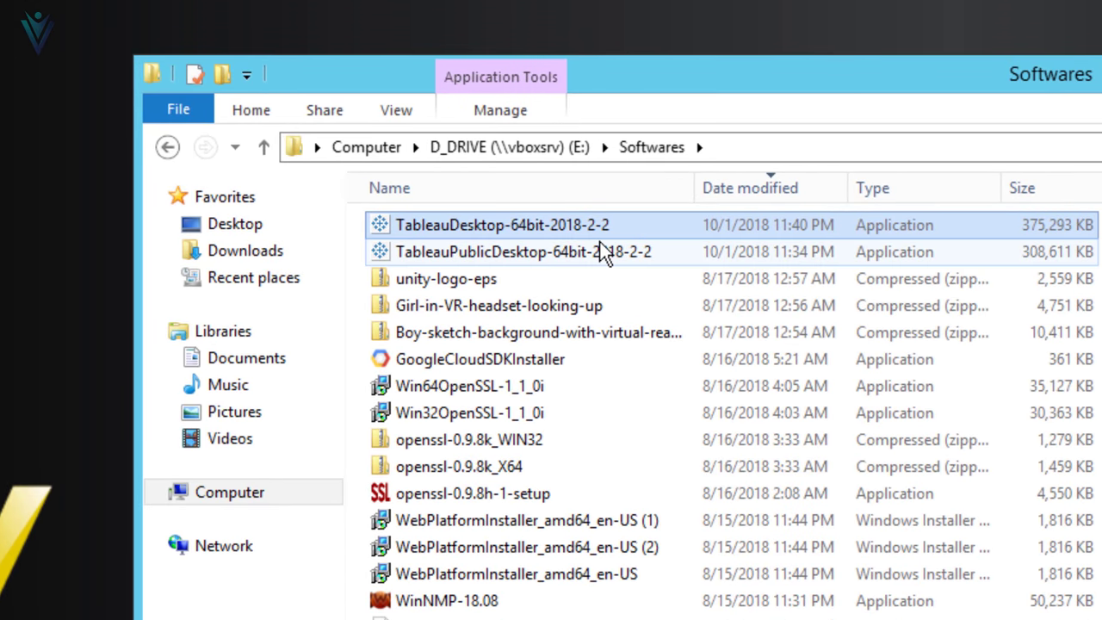
{"action": "left_click", "coordinate": [602, 249], "text": "ctrl"}
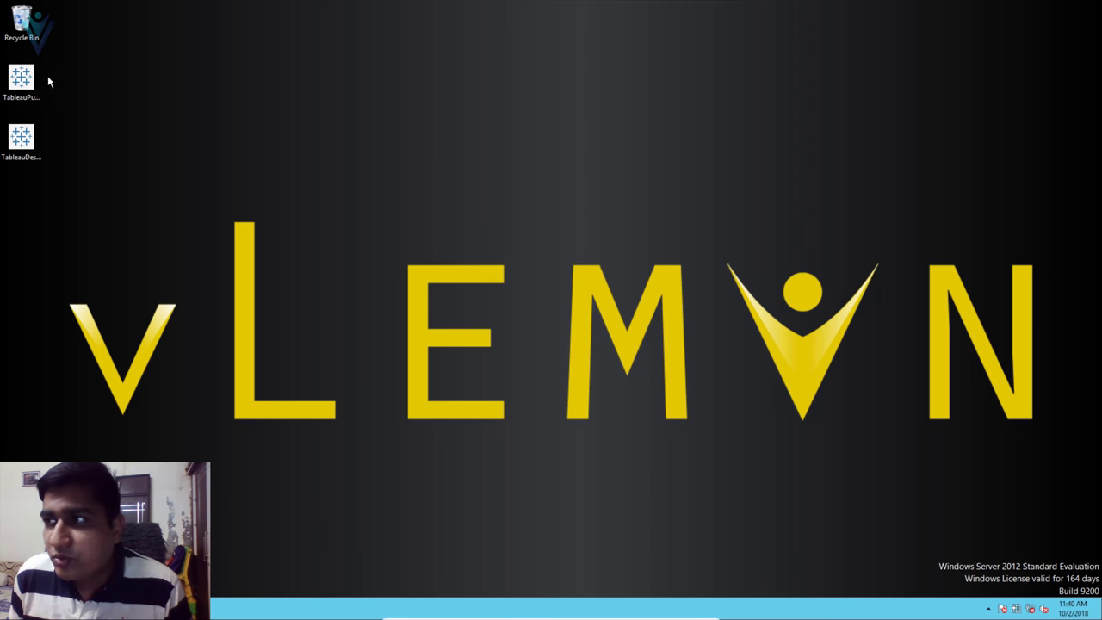
- Launch the Tableau Public installer from the desktop and accept the license agreement
{"action": "left_click", "coordinate": [26, 79]}
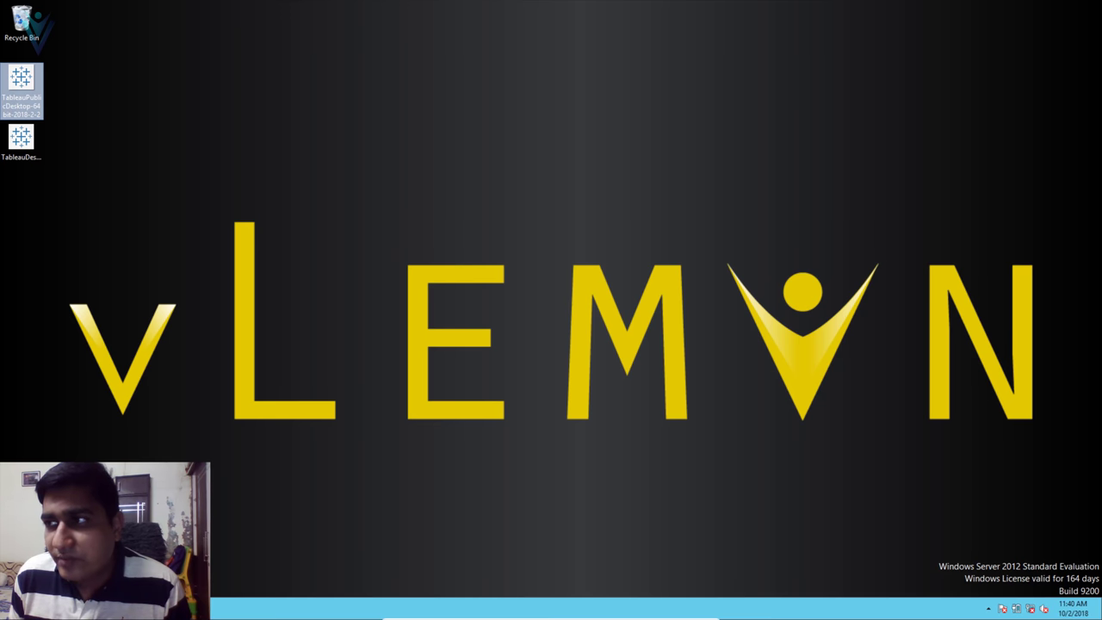
{"action": "double_click", "coordinate": [33, 80]}
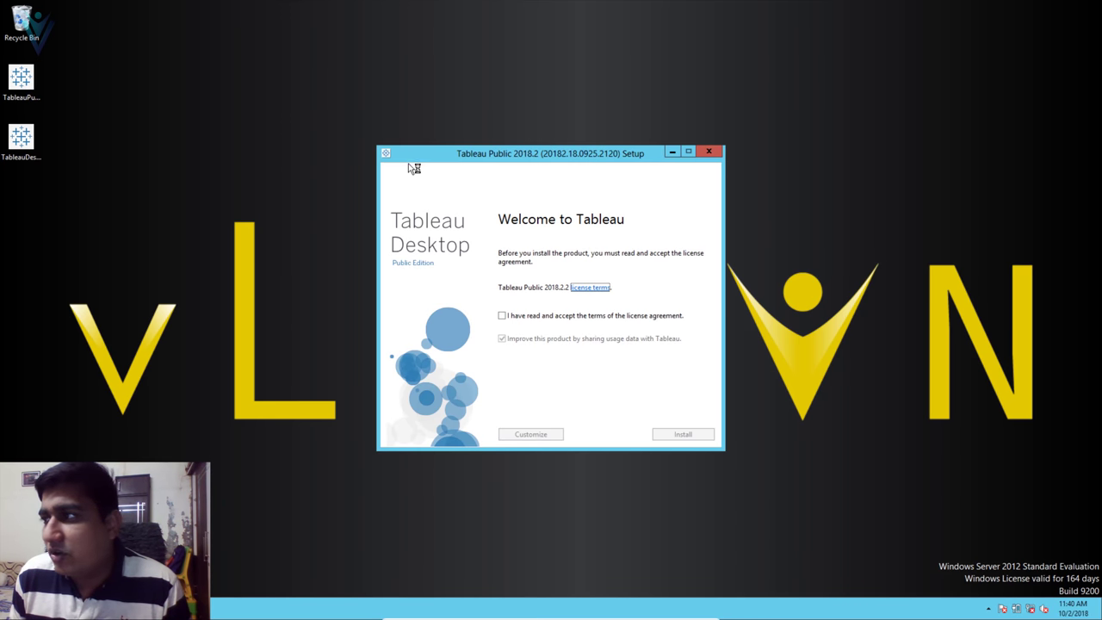
{"action": "left_click_drag", "start_coordinate": [480, 158], "coordinate": [433, 92]}
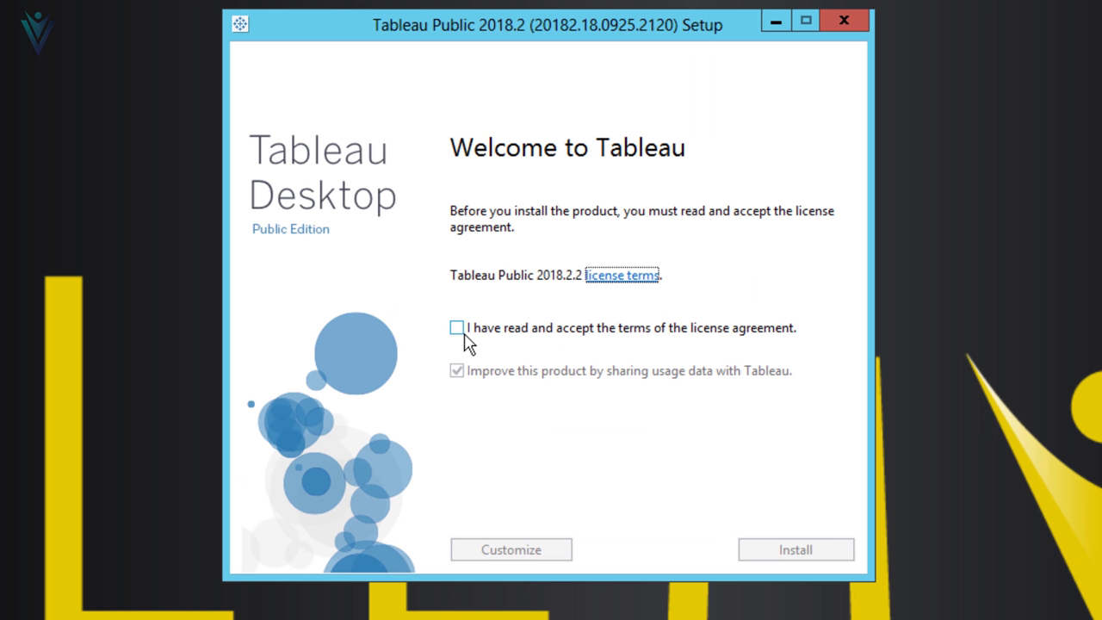
{"action": "left_click", "coordinate": [461, 250]}
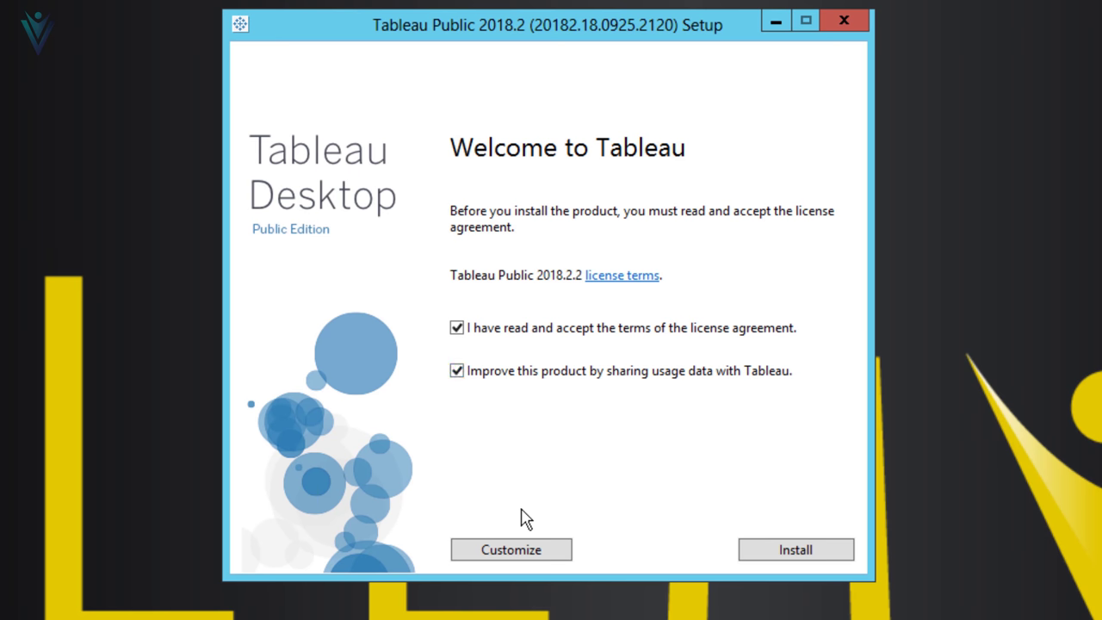
- Install Tableau Public 2018.2.2 to the default Program Files location, then minimize the launched program
{"action": "left_click", "coordinate": [517, 552]}
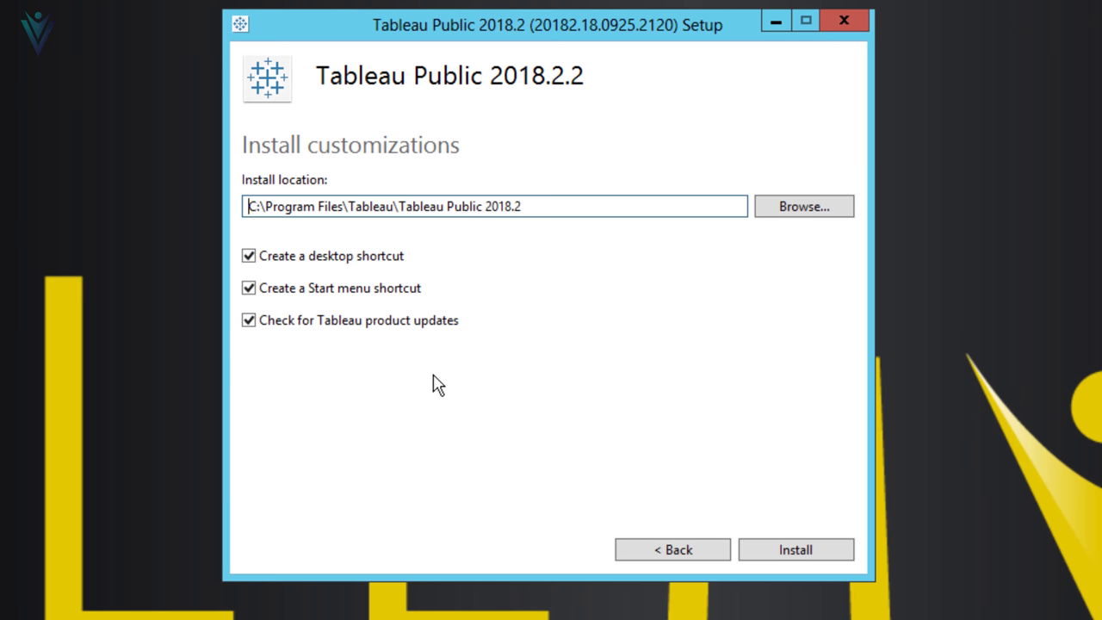
{"action": "left_click_drag", "start_coordinate": [635, 207], "coordinate": [148, 191]}
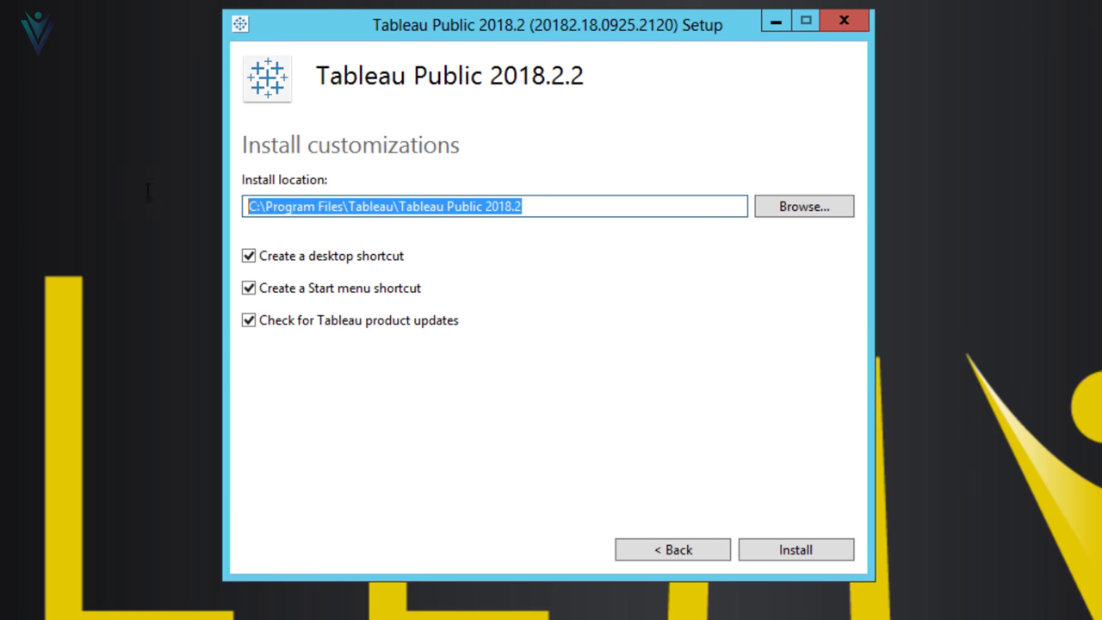
{"action": "left_click", "coordinate": [148, 192]}
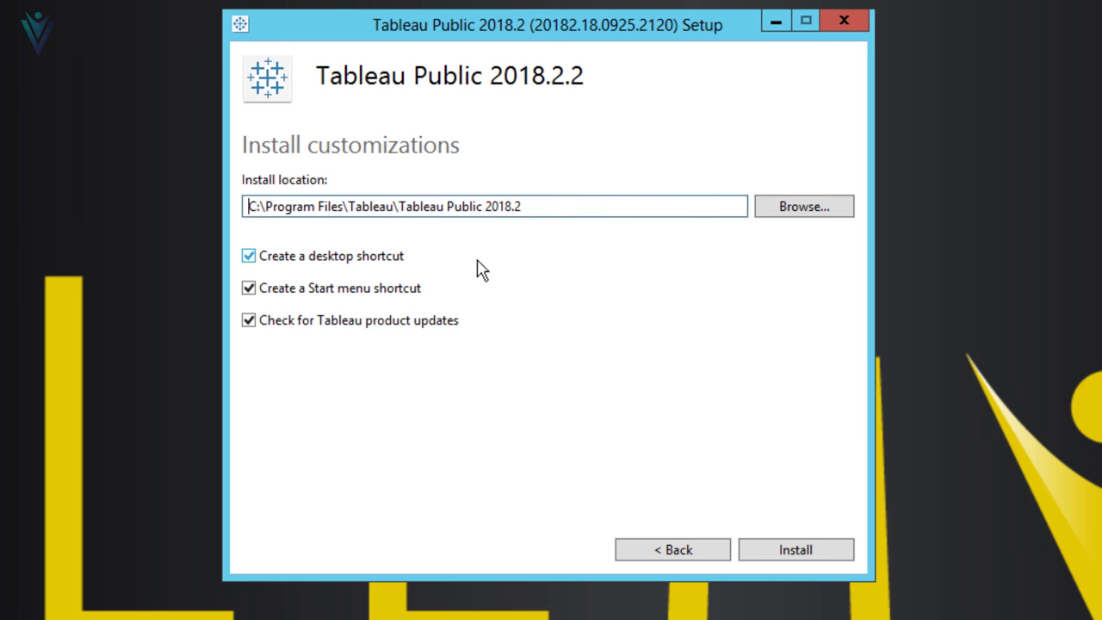
{"action": "left_click", "coordinate": [763, 553]}
{"action": "left_click_drag", "start_coordinate": [444, 32], "coordinate": [464, 11]}
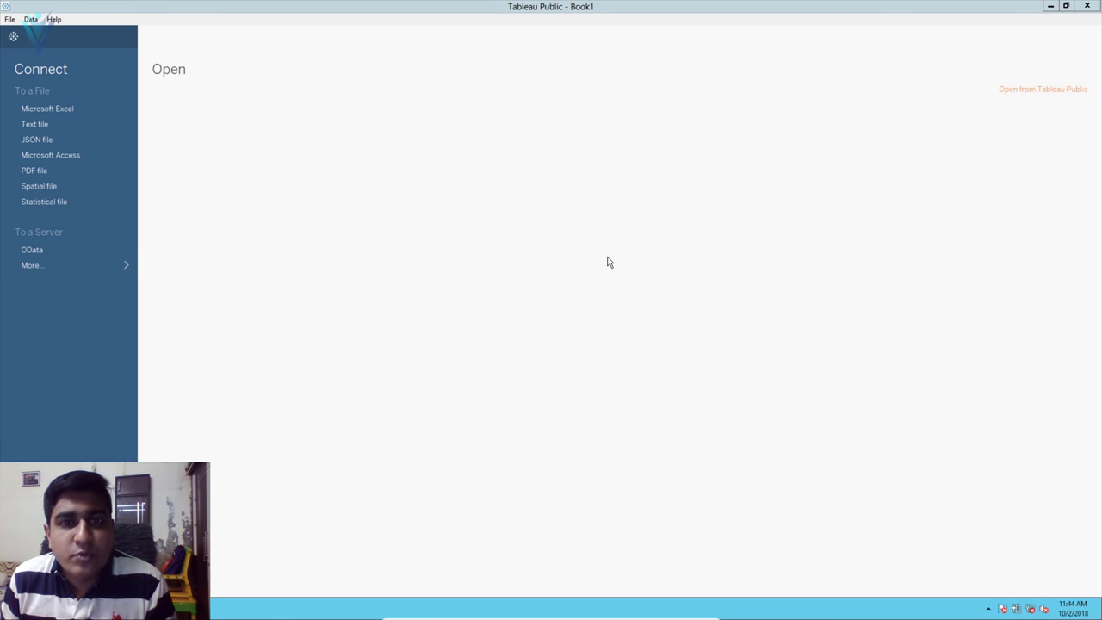
{"action": "left_click", "coordinate": [1050, 7]}
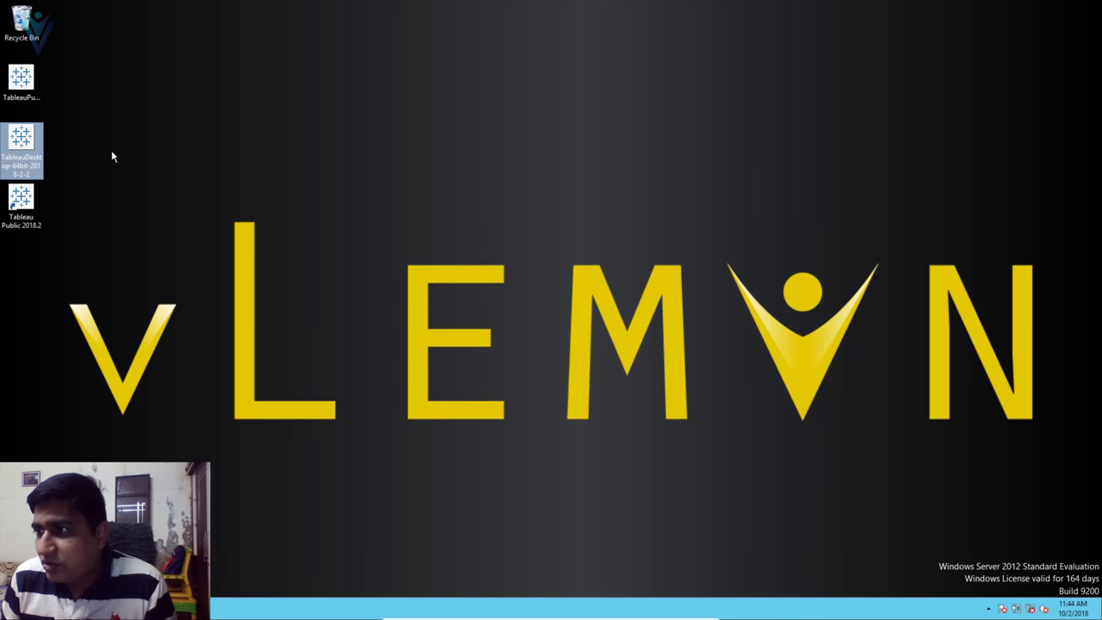
- Run the TableauDesktop 2018.2.2 installer, accept the license terms and install it
{"action": "double_click", "coordinate": [10, 147]}
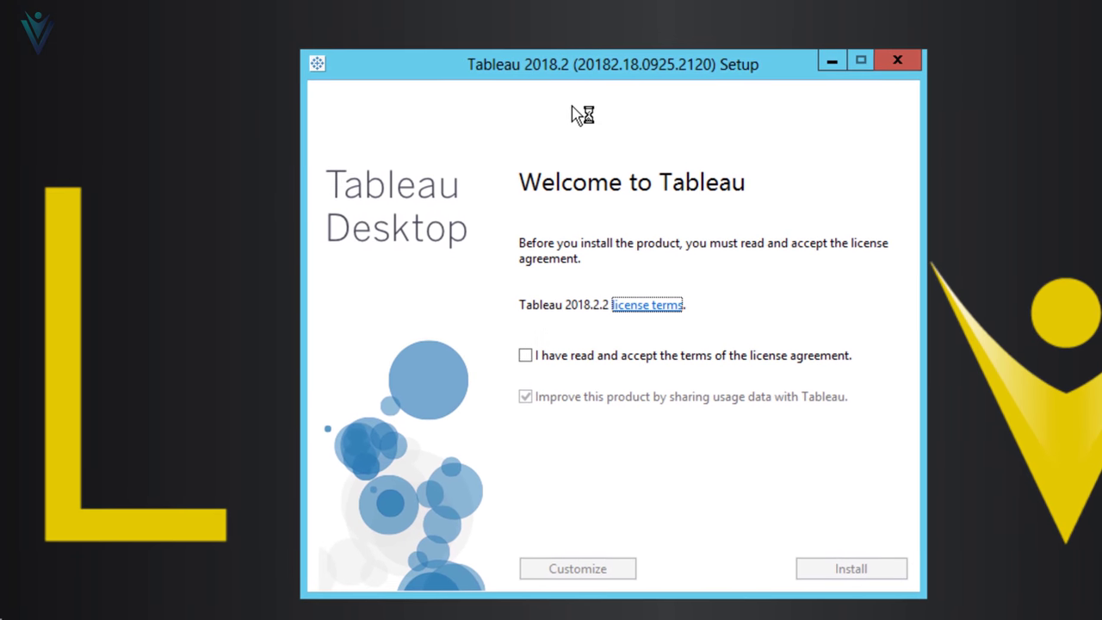
{"action": "left_click", "coordinate": [526, 355]}
{"action": "left_click_drag", "start_coordinate": [552, 77], "coordinate": [542, 0]}
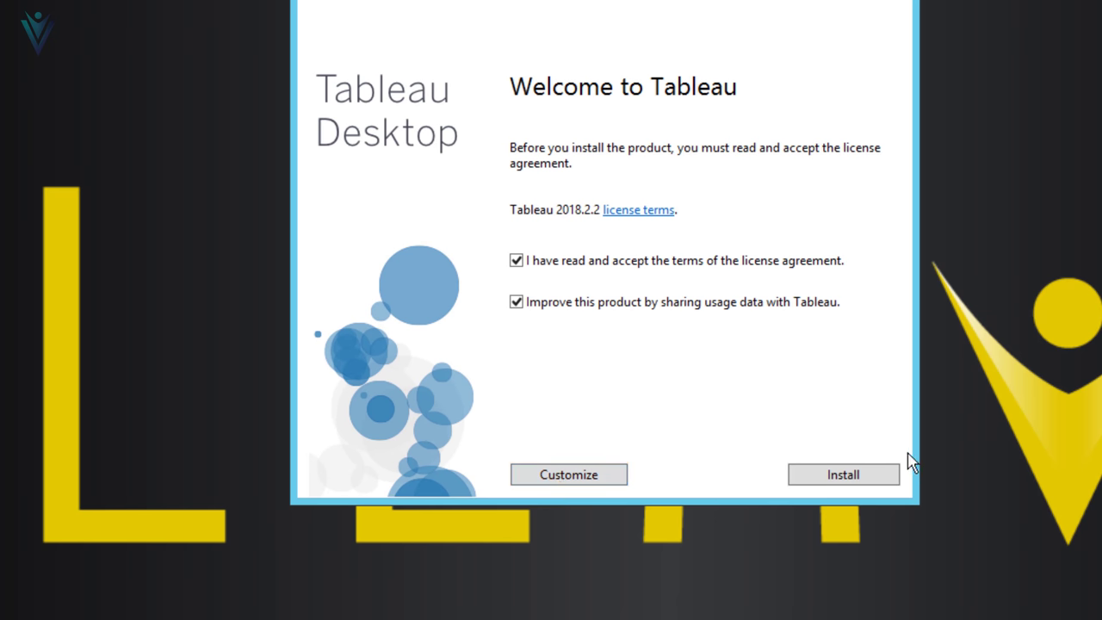
{"action": "left_click", "coordinate": [837, 476]}
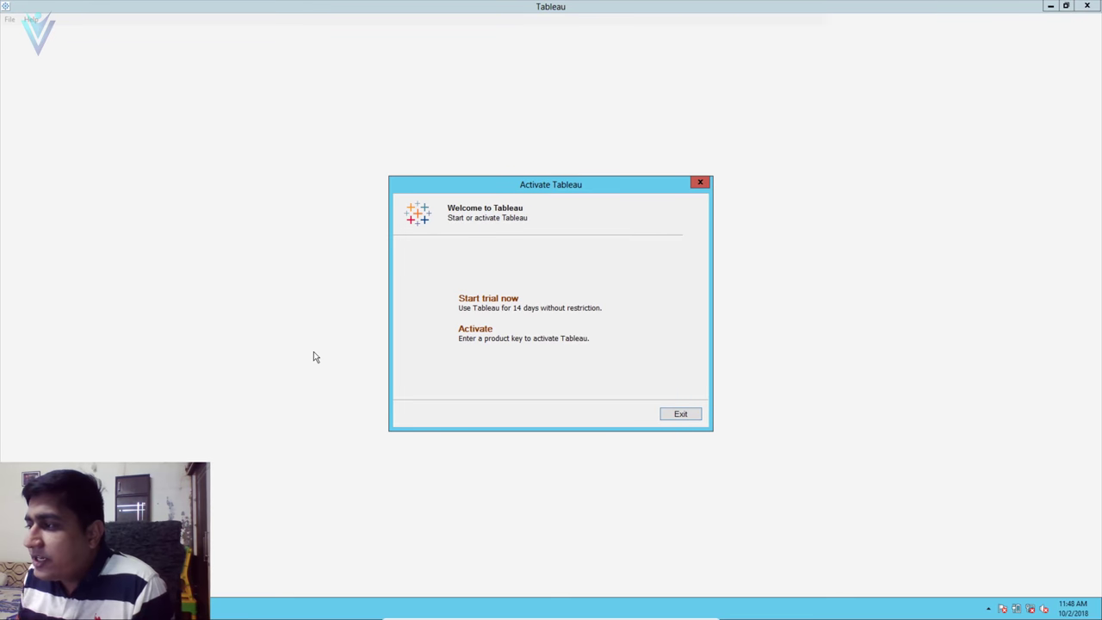
- Try activating with a product key, then close activation after the key is rejected
{"action": "left_click", "coordinate": [478, 332]}
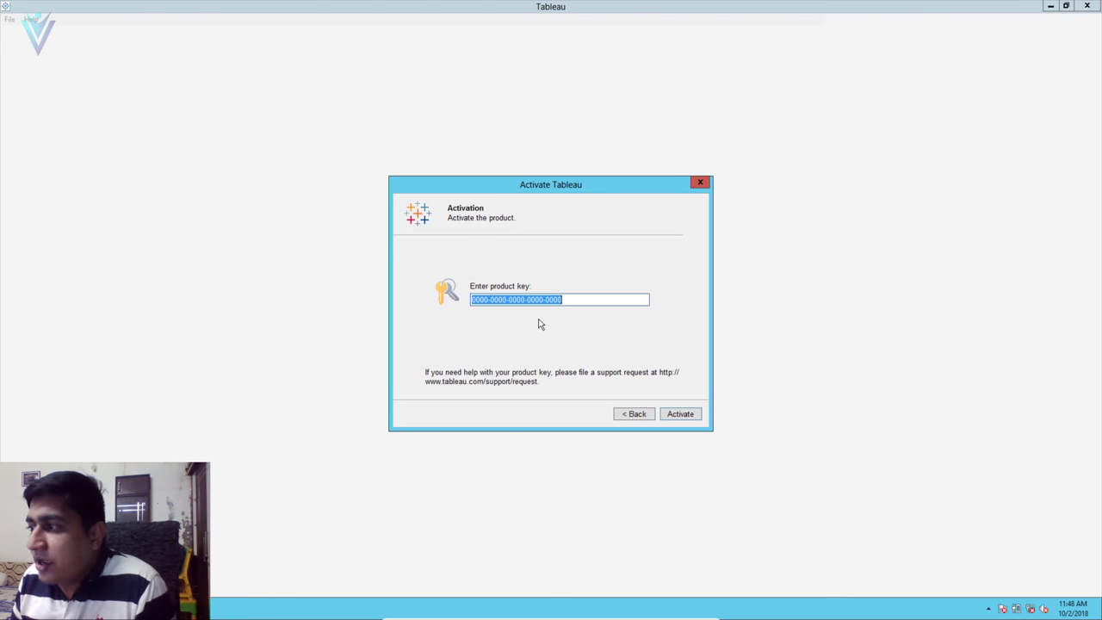
{"action": "key", "text": "Return"}
{"action": "left_click", "coordinate": [700, 182]}
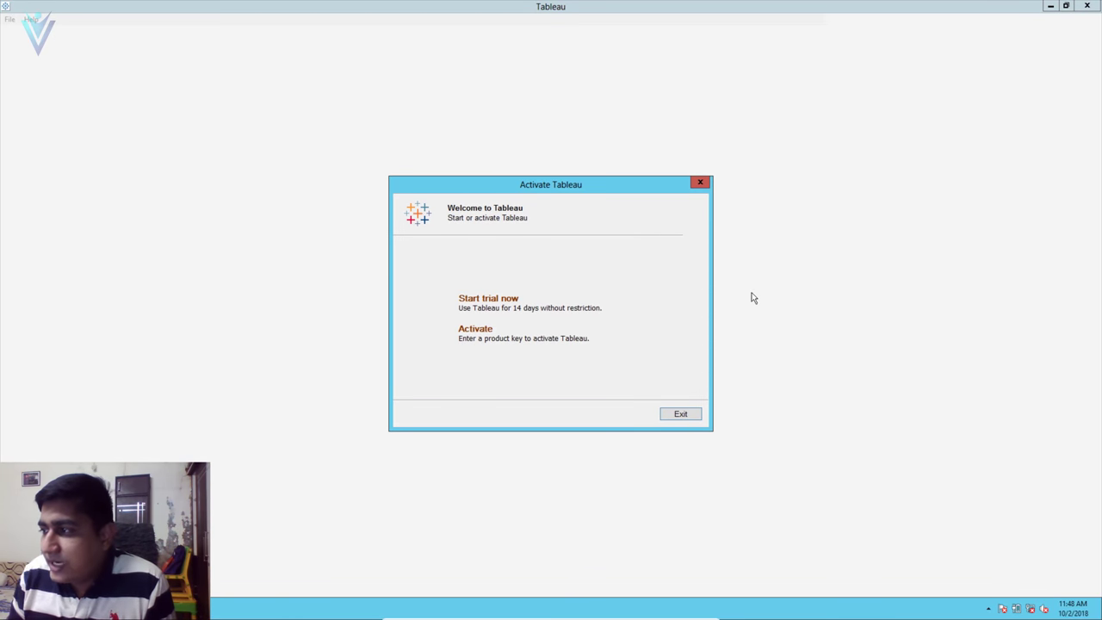
- Start the 14-day trial and submit the Registration form with the user's first and last name
{"action": "left_click", "coordinate": [539, 312]}
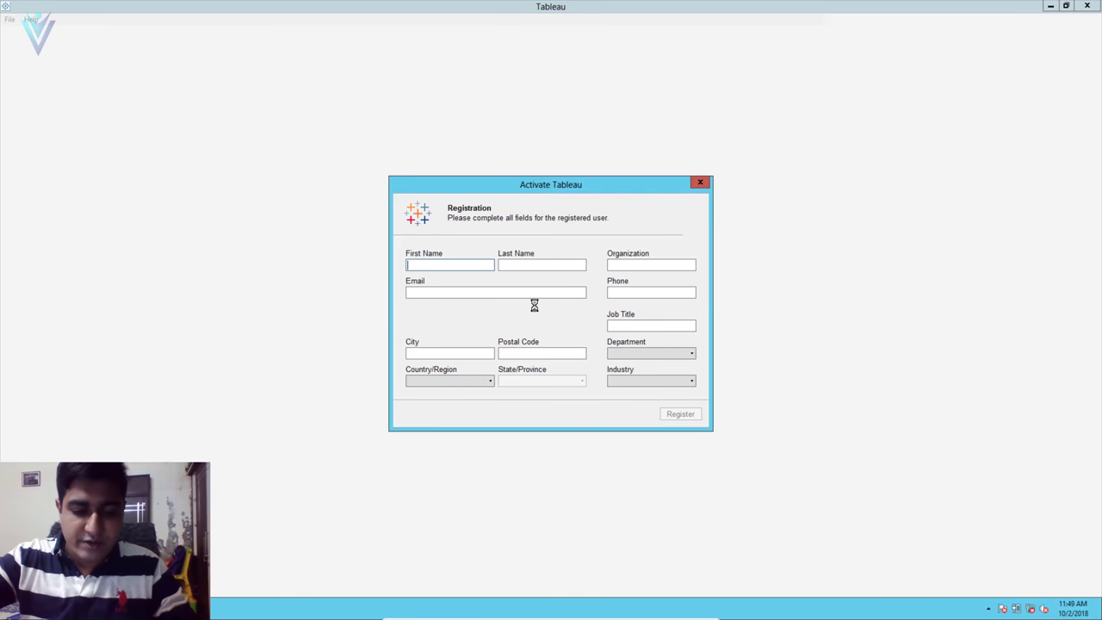
{"action": "key", "text": "Tab"}
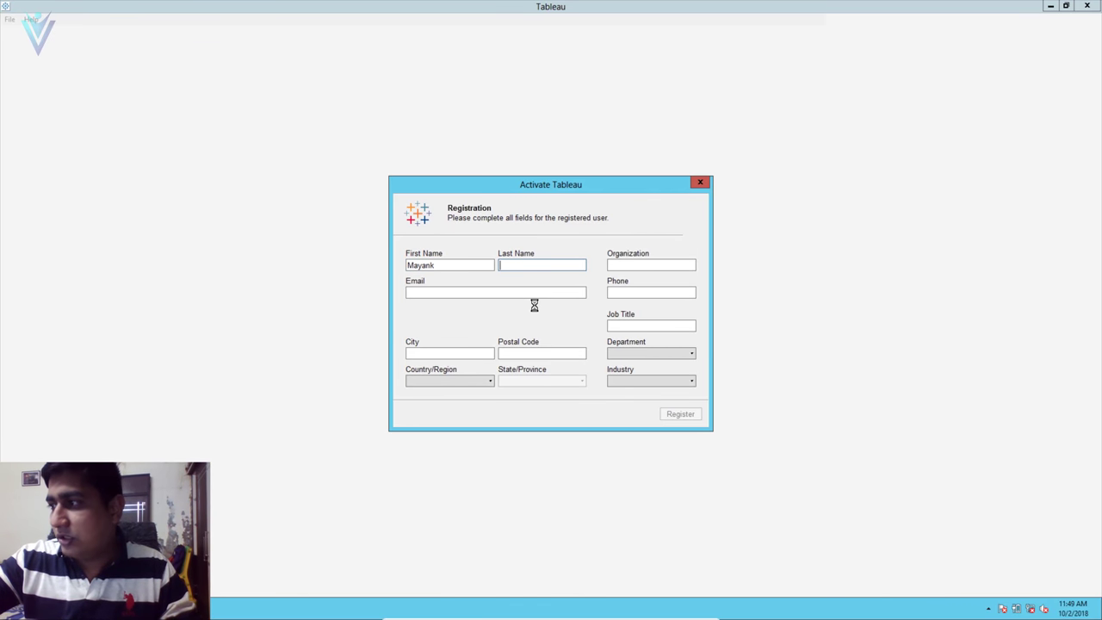
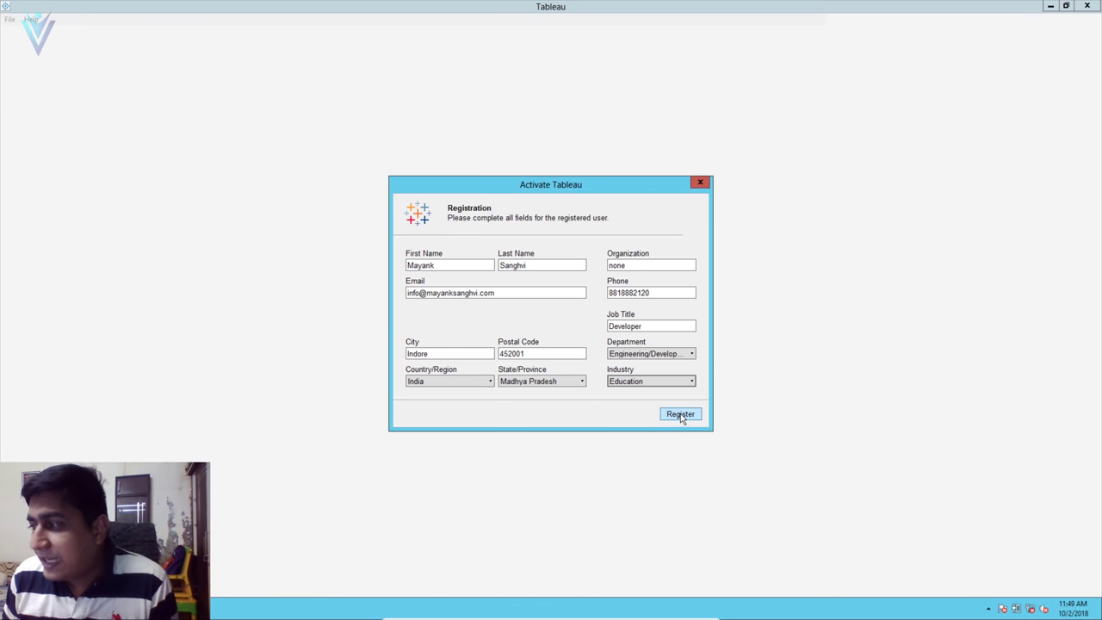
{"action": "left_click", "coordinate": [680, 415]}
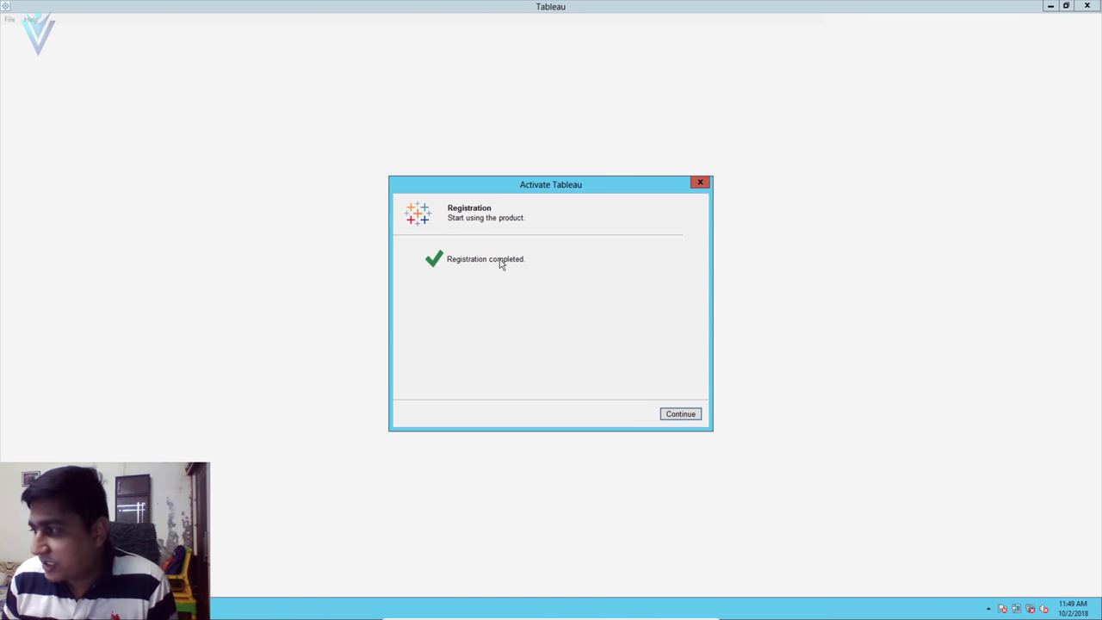
- Continue to the Book1 start page and restore the maximized Tableau Desktop window
{"action": "left_click", "coordinate": [679, 415]}
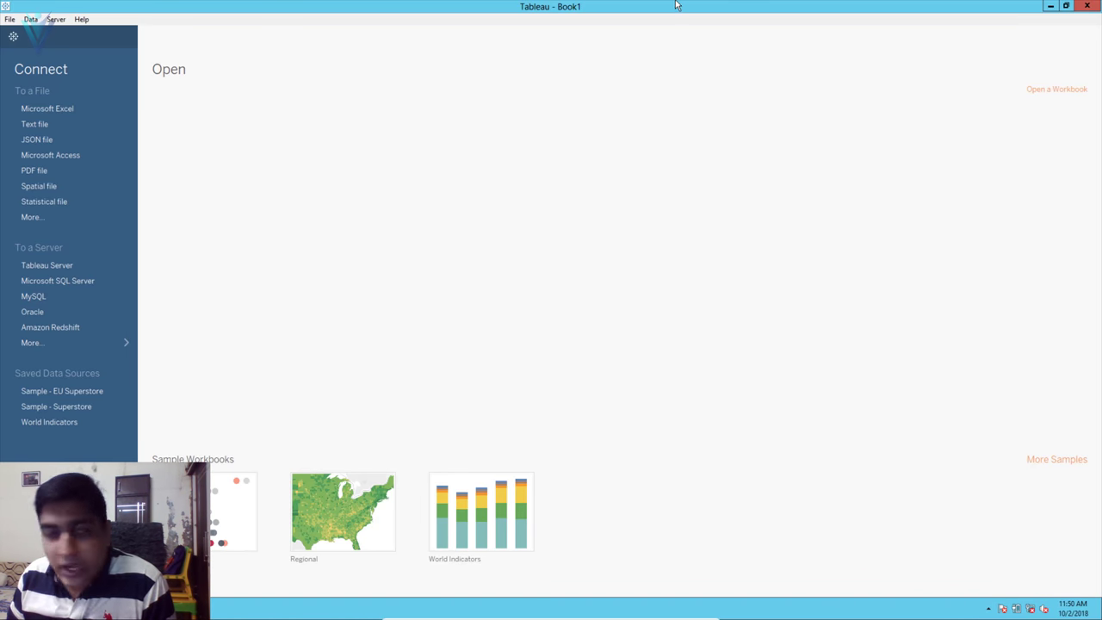
{"action": "left_click_drag", "start_coordinate": [663, 6], "coordinate": [1098, 201]}
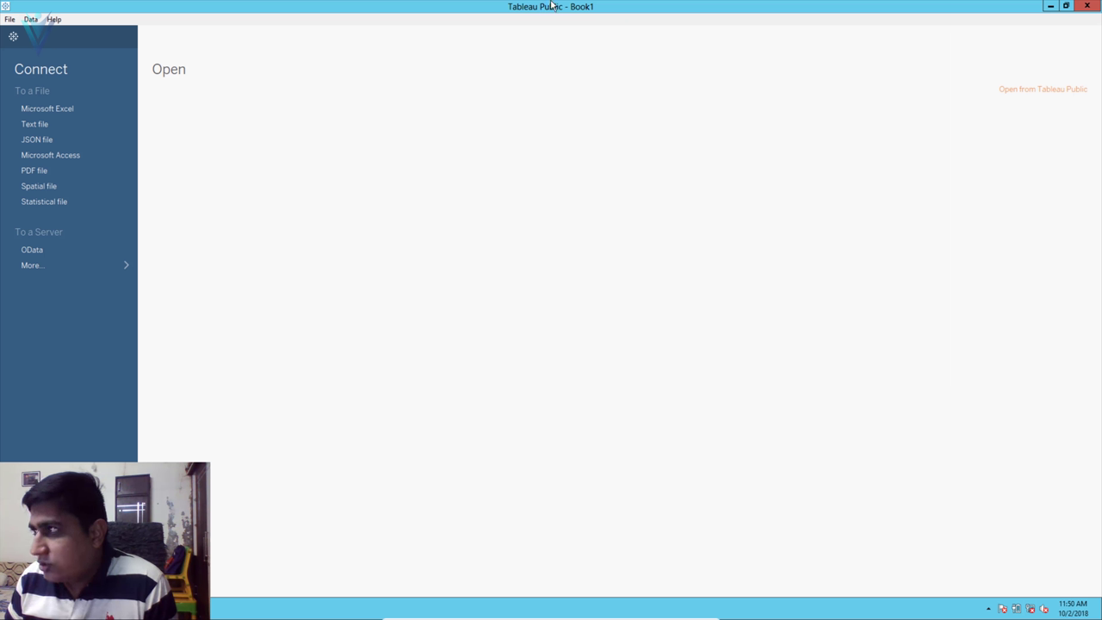
- Snap Tableau Desktop to the right half and Tableau Public to the left half
{"action": "mouse_move", "coordinate": [551, 6]}
{"action": "left_mouse_down"}
{"action": "mouse_move", "coordinate": [576, 32]}
{"action": "mouse_move", "coordinate": [552, 6]}
{"action": "left_mouse_up"}
{"action": "left_click_drag", "start_coordinate": [807, 17], "coordinate": [5, 110]}
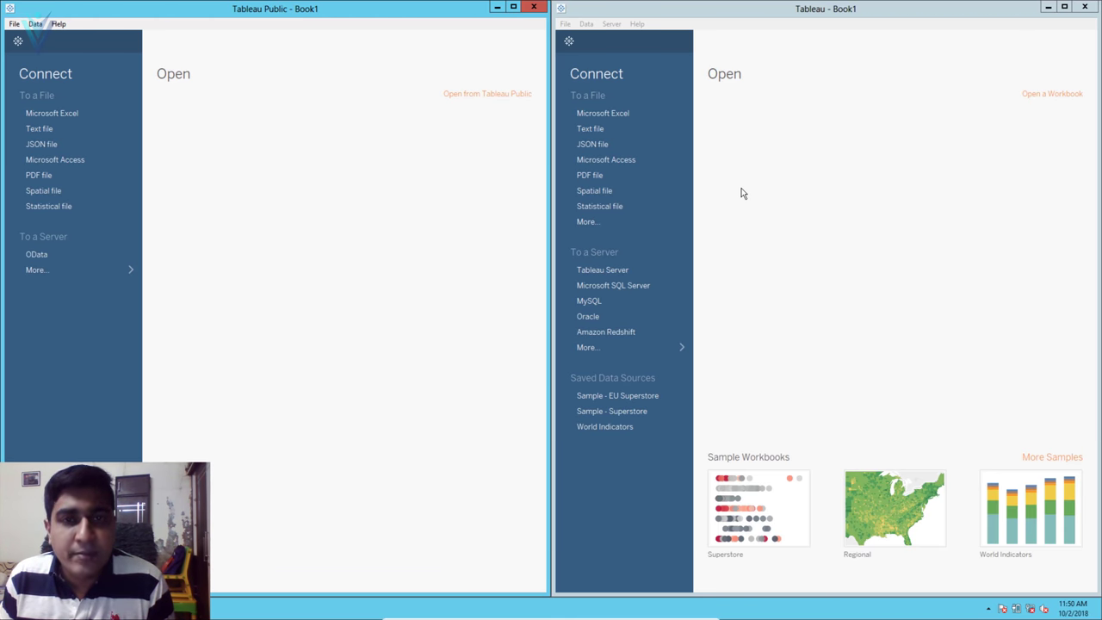
{"action": "left_click", "coordinate": [581, 250]}
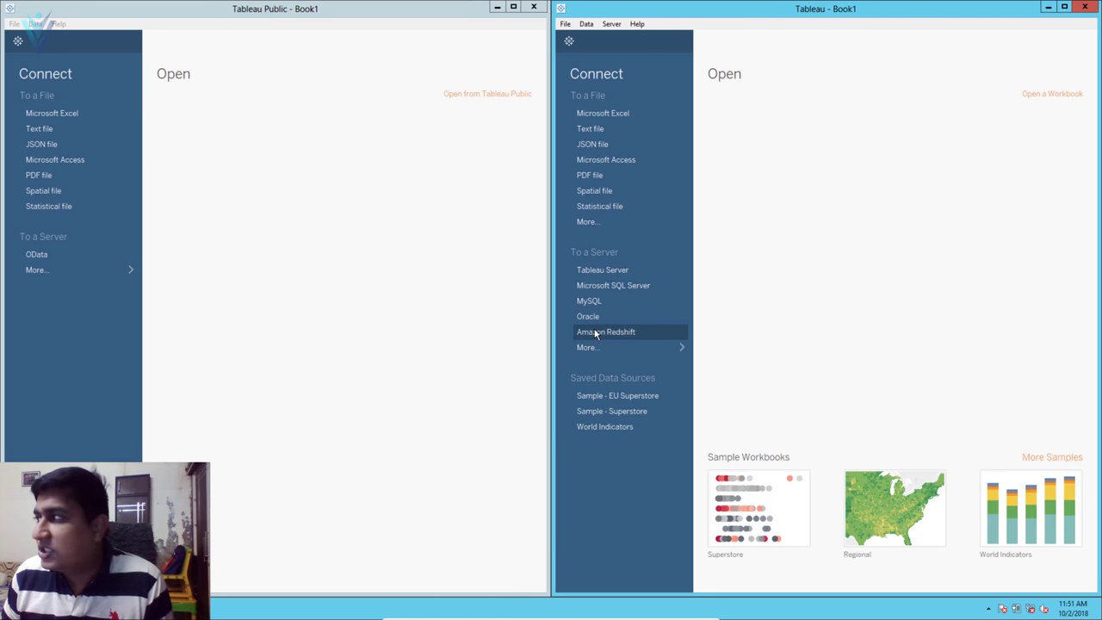
{"action": "left_click", "coordinate": [293, 245]}
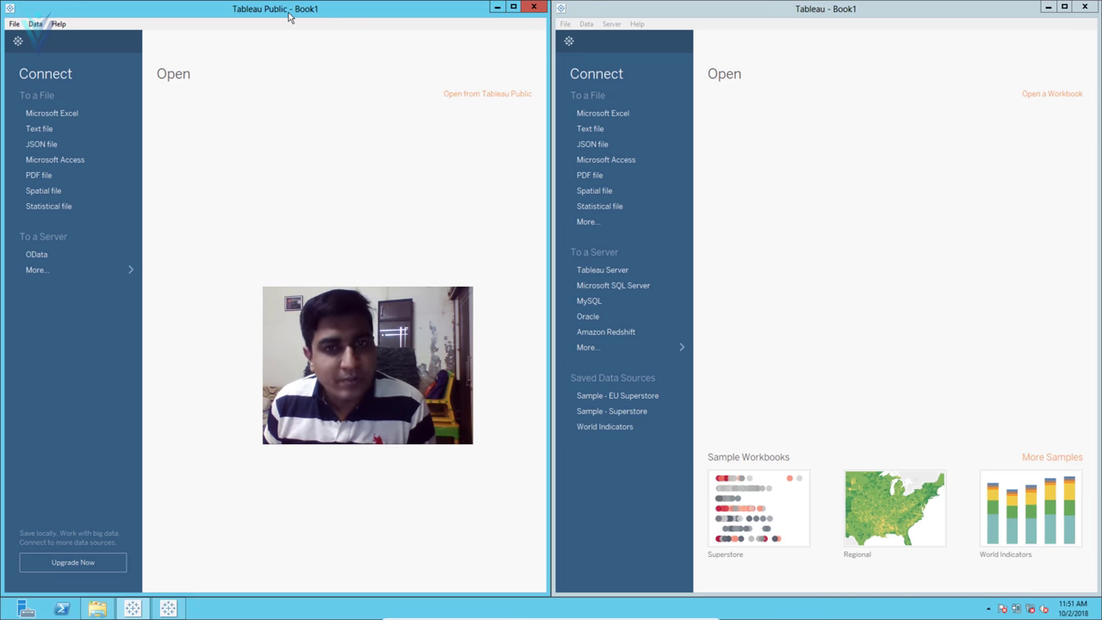
{"action": "left_click", "coordinate": [656, 6]}
{"action": "left_click", "coordinate": [611, 25]}
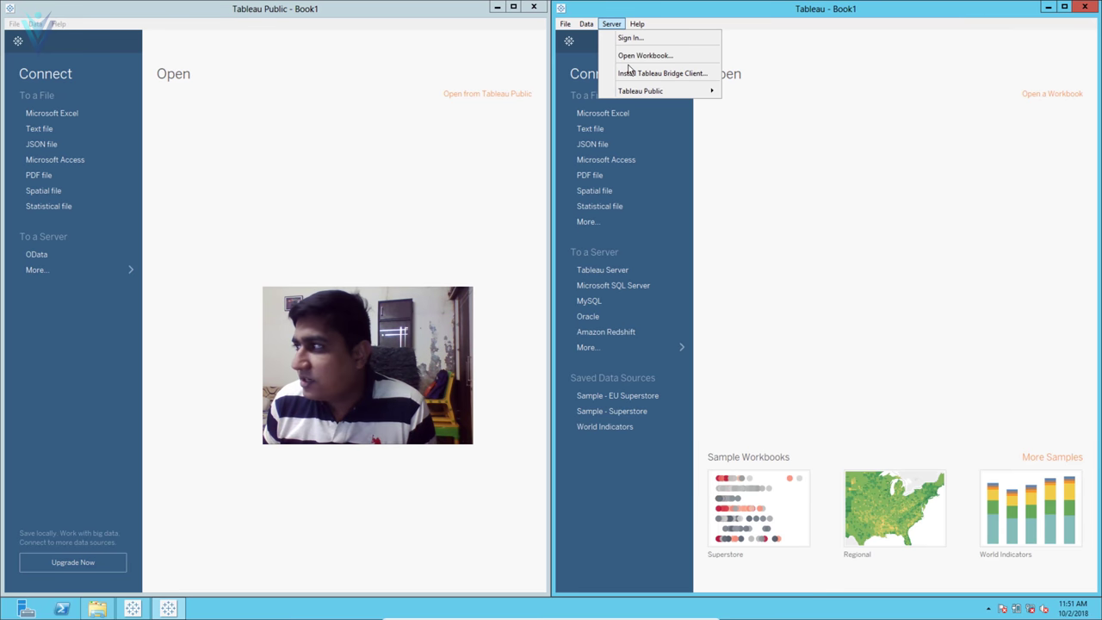
{"action": "mouse_move", "coordinate": [641, 90]}
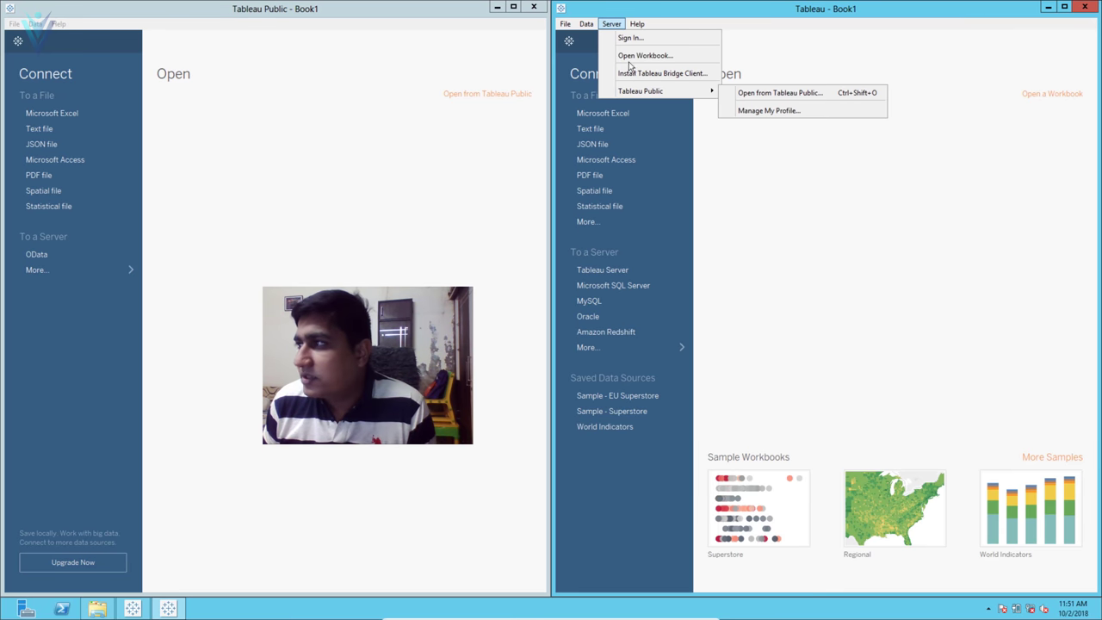
{"action": "left_click", "coordinate": [192, 19]}
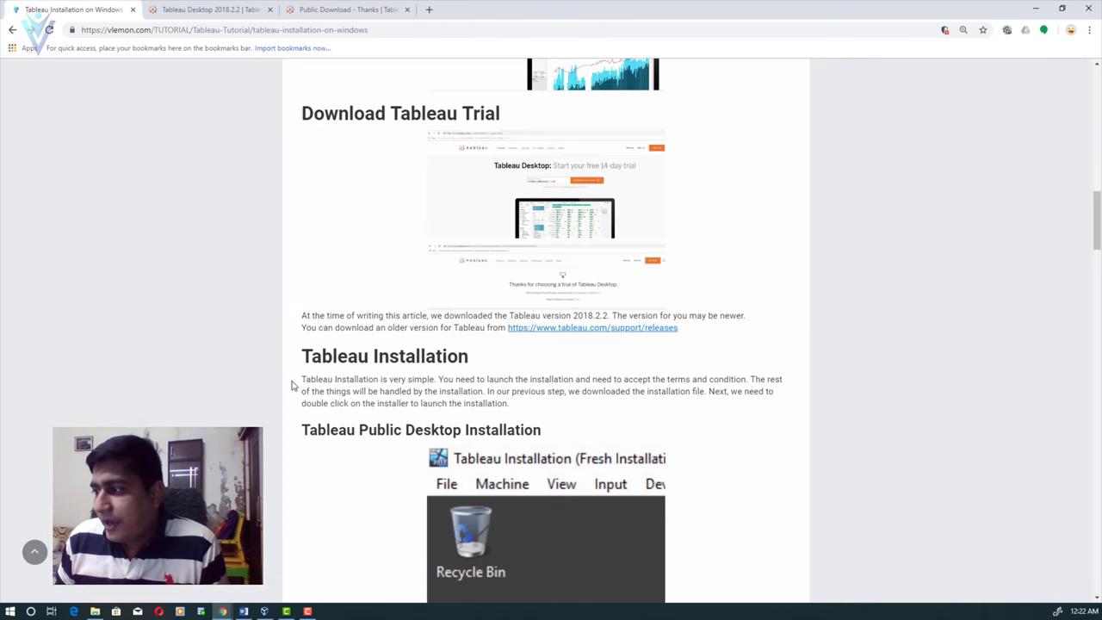
- Open the tableau.com/support link from the Download Data Source Drivers section in a new tab and view it
{"action": "scroll", "coordinate": [291, 386], "scroll_direction": "down", "scroll_amount": 5}
{"action": "scroll", "coordinate": [291, 389], "scroll_direction": "down", "scroll_amount": 2}
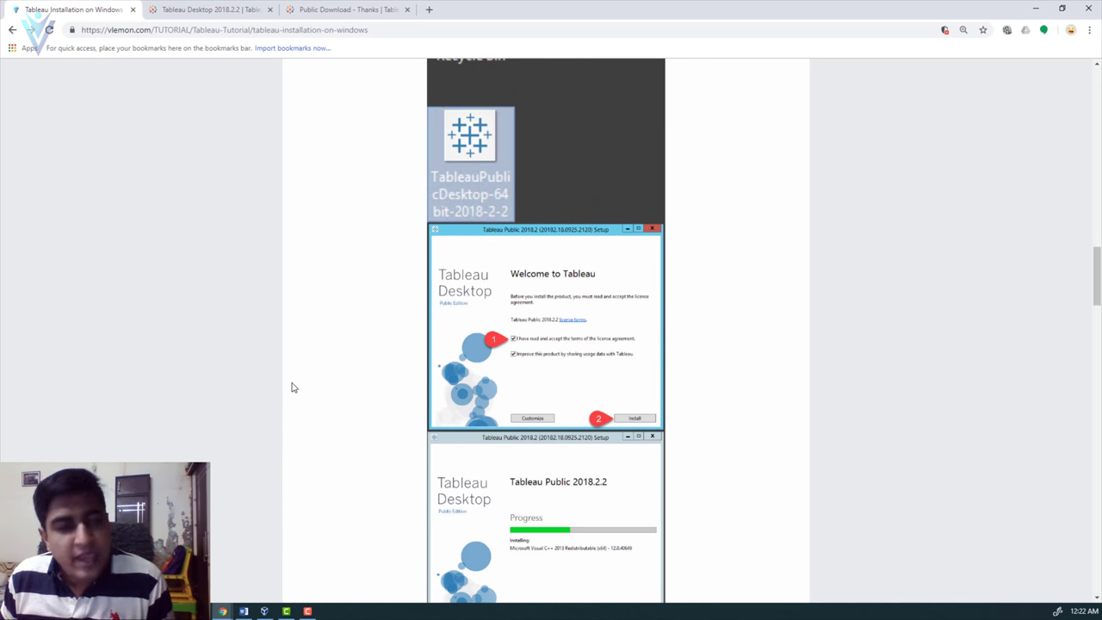
{"action": "scroll", "coordinate": [291, 390], "scroll_direction": "down", "scroll_amount": 4}
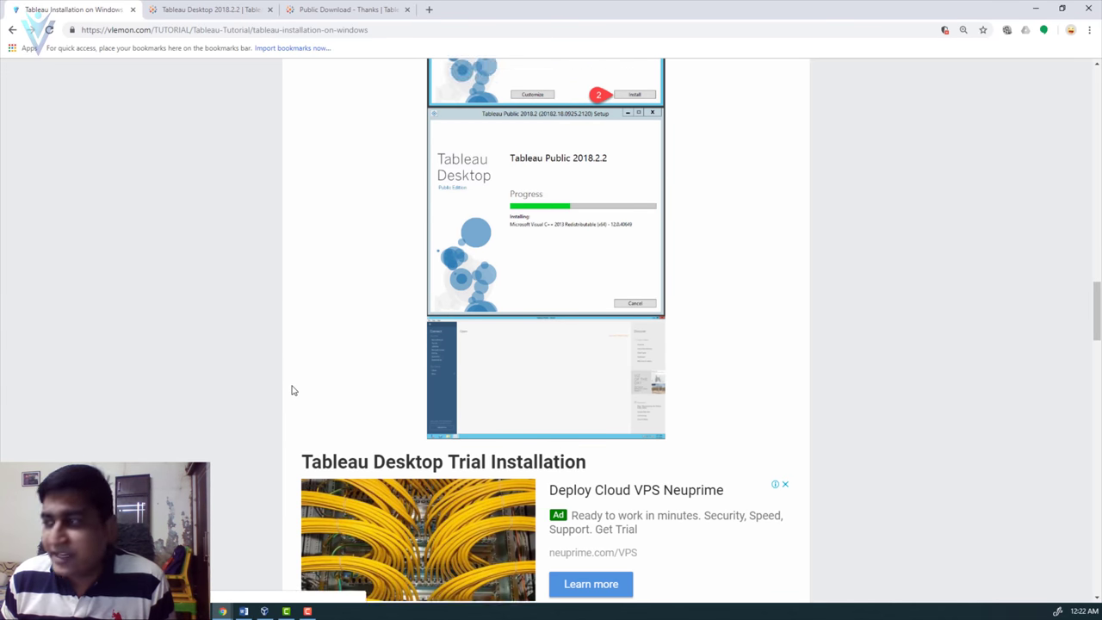
{"action": "scroll", "coordinate": [292, 393], "scroll_direction": "down", "scroll_amount": 7}
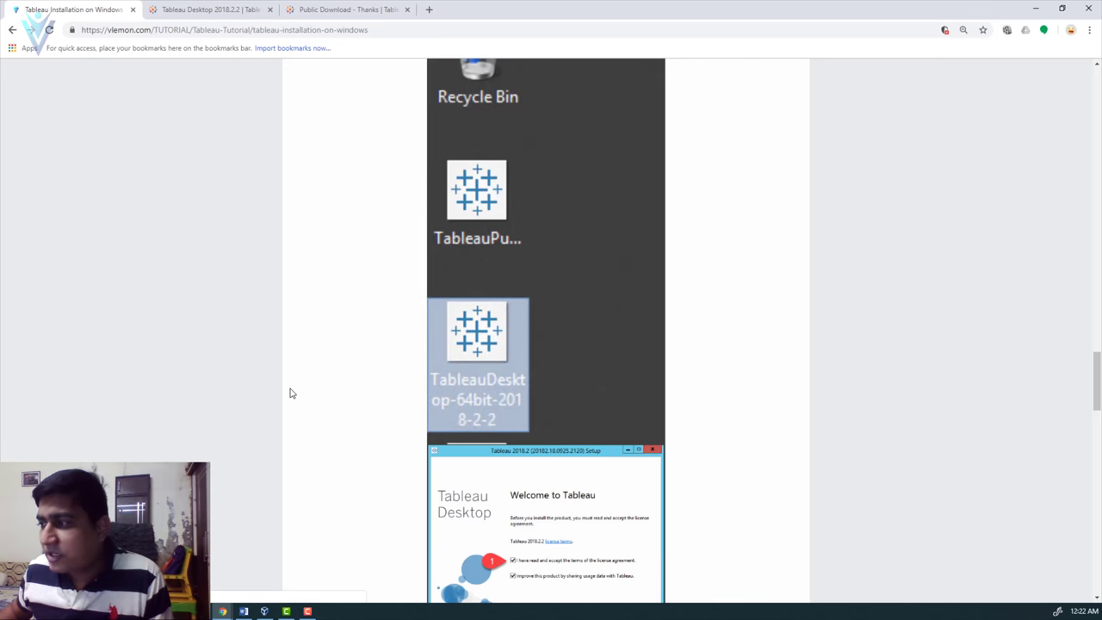
{"action": "scroll", "coordinate": [292, 394], "scroll_direction": "down", "scroll_amount": 10}
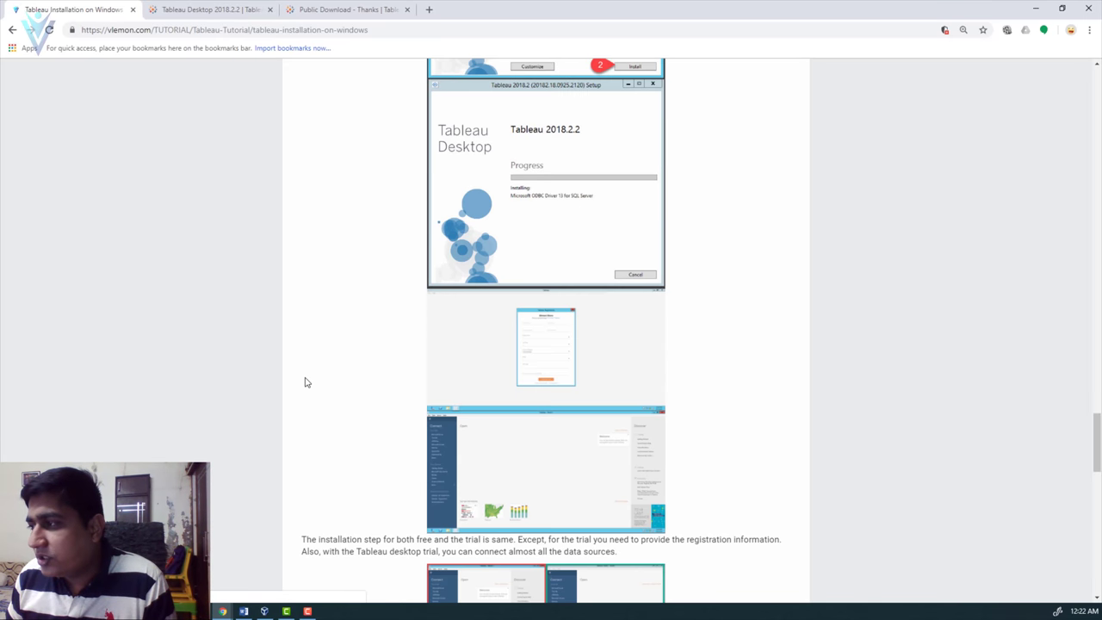
{"action": "scroll", "coordinate": [303, 384], "scroll_direction": "down", "scroll_amount": 2}
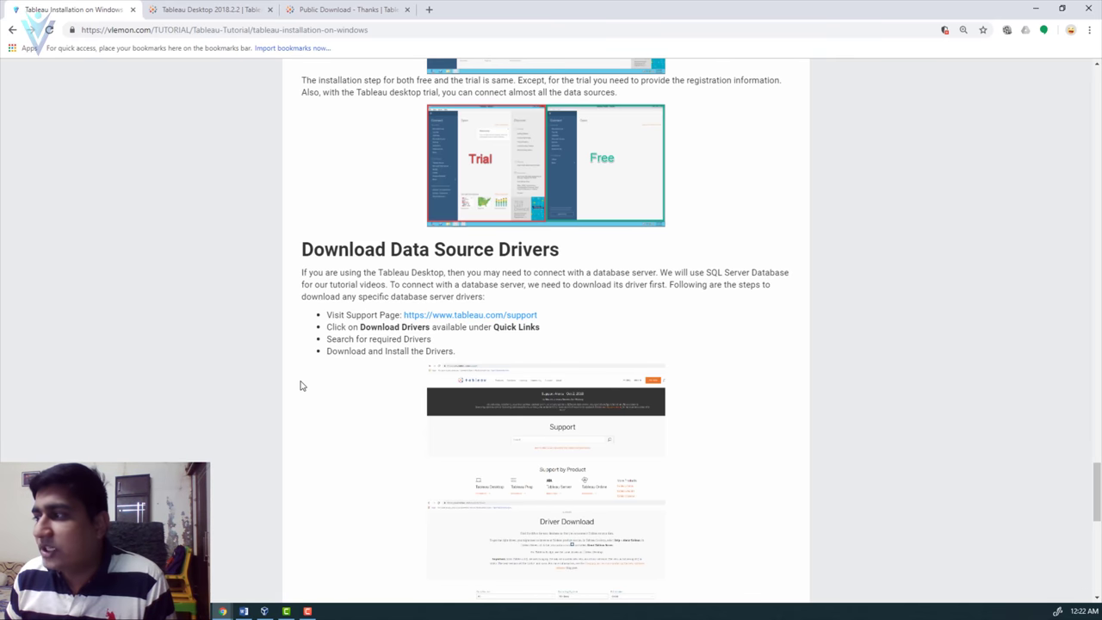
{"action": "scroll", "coordinate": [302, 383], "scroll_direction": "down", "scroll_amount": 3}
{"action": "scroll", "coordinate": [303, 384], "scroll_direction": "up", "scroll_amount": 1}
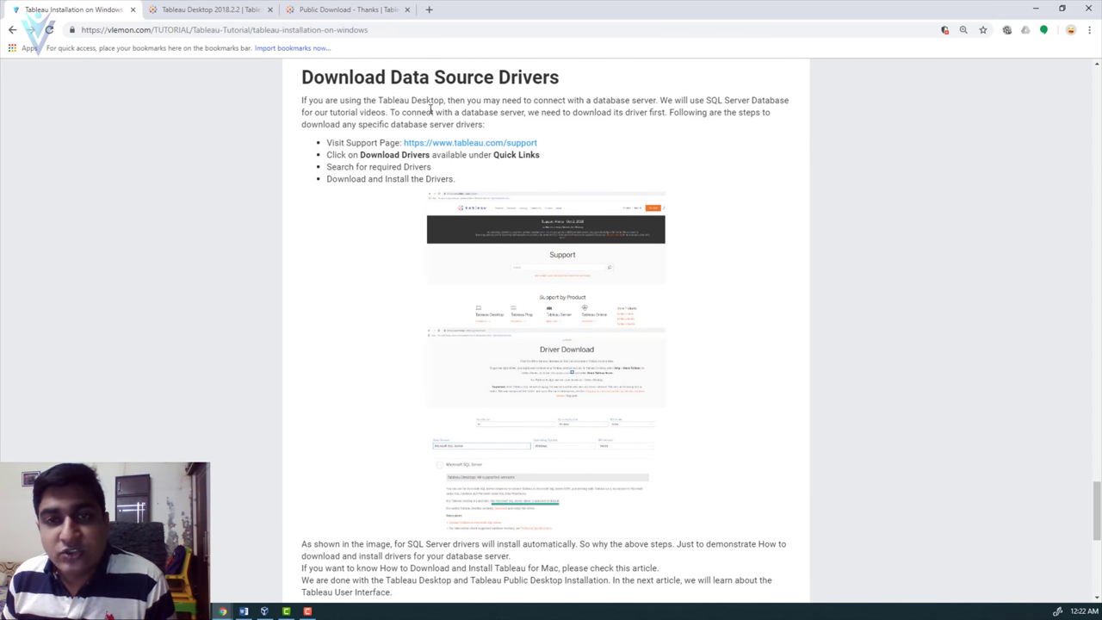
{"action": "right_click", "coordinate": [504, 143]}
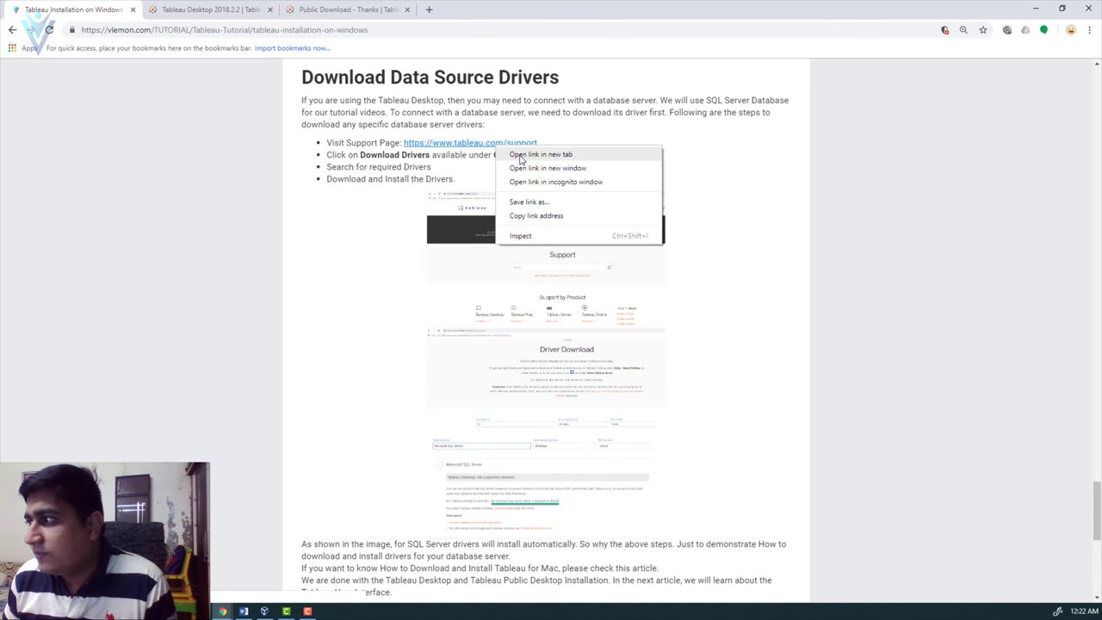
{"action": "left_click", "coordinate": [541, 155]}
{"action": "left_click", "coordinate": [356, 7]}
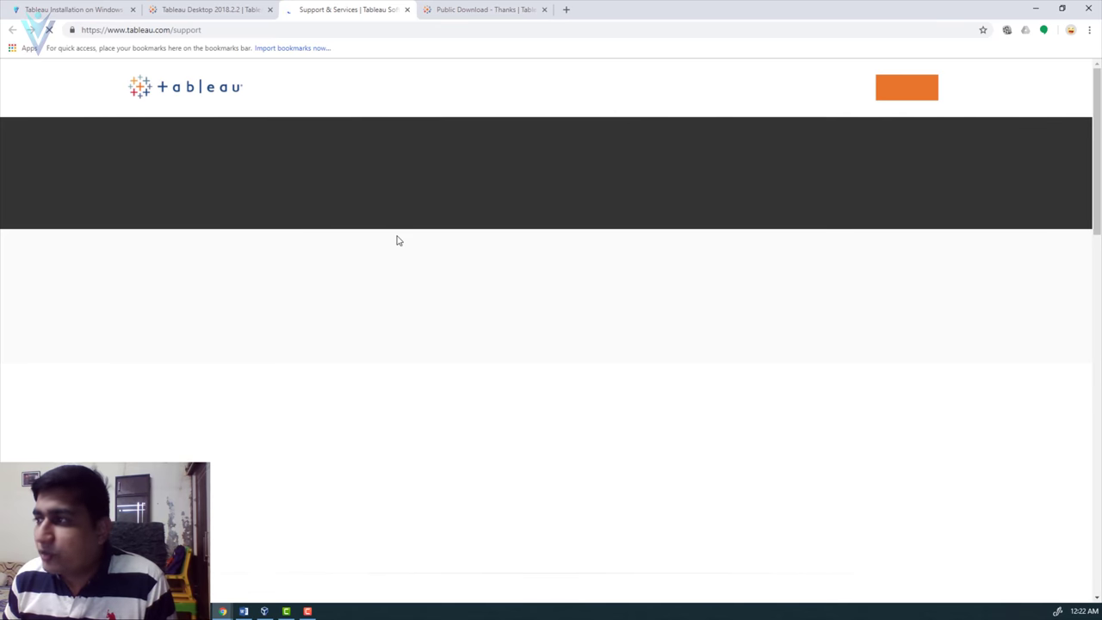
- Follow the Download Drivers quick link to Tableau's Driver Download page
{"action": "scroll", "coordinate": [548, 351], "scroll_direction": "down", "scroll_amount": 3}
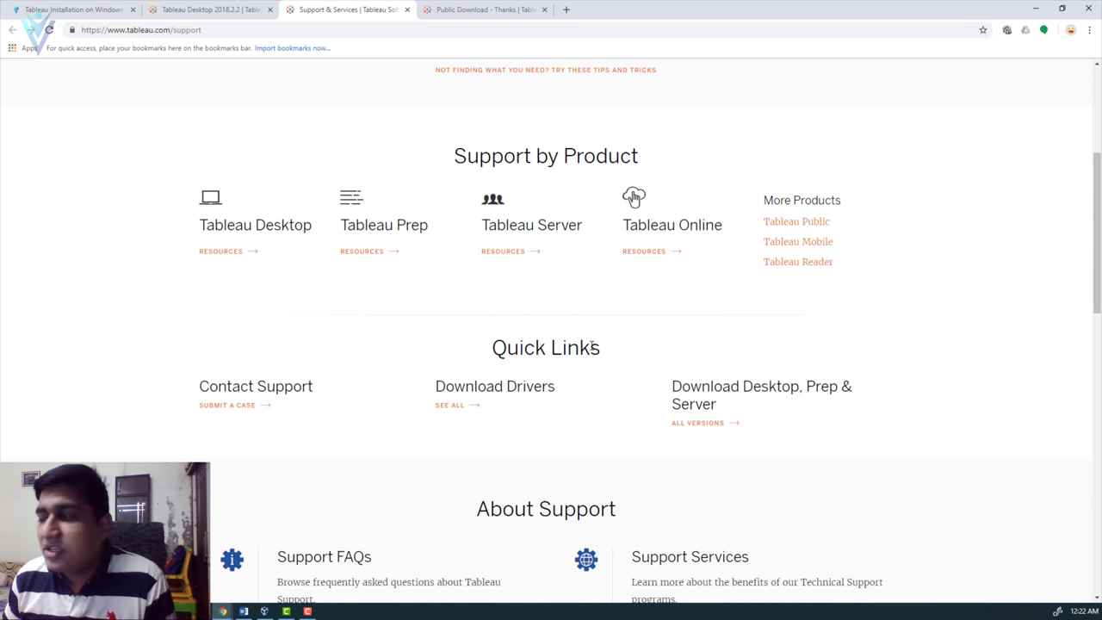
{"action": "left_click", "coordinate": [521, 388]}
{"action": "scroll", "coordinate": [521, 390], "scroll_direction": "down", "scroll_amount": 2}
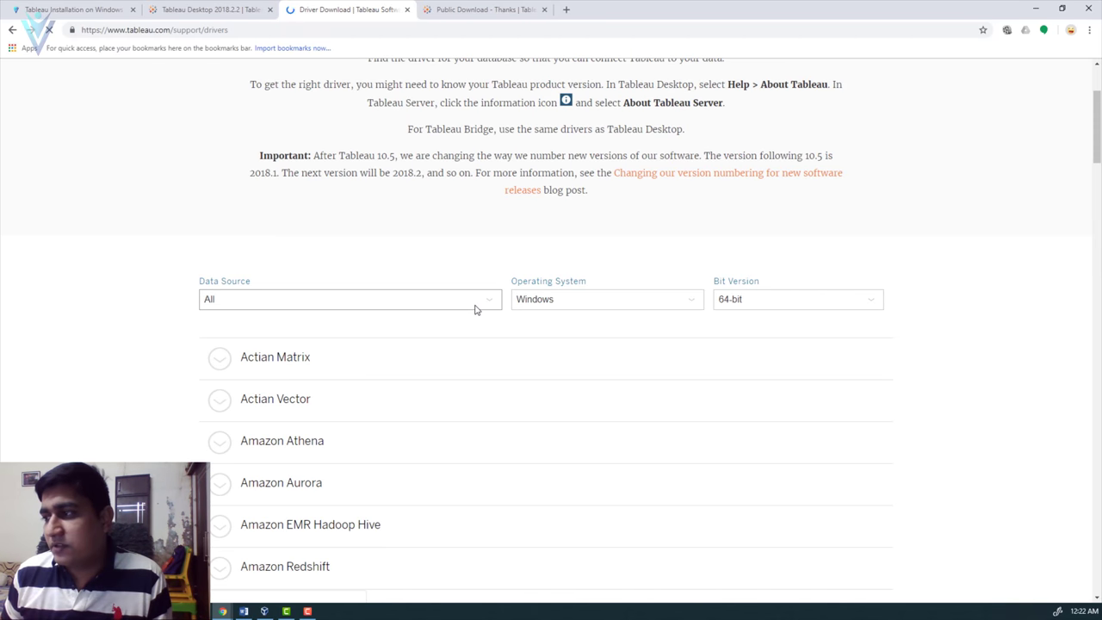
- Choose Microsoft SQL Server as the data source in the driver filter
{"action": "left_click", "coordinate": [488, 355]}
{"action": "scroll", "coordinate": [359, 443], "scroll_direction": "down", "scroll_amount": 2}
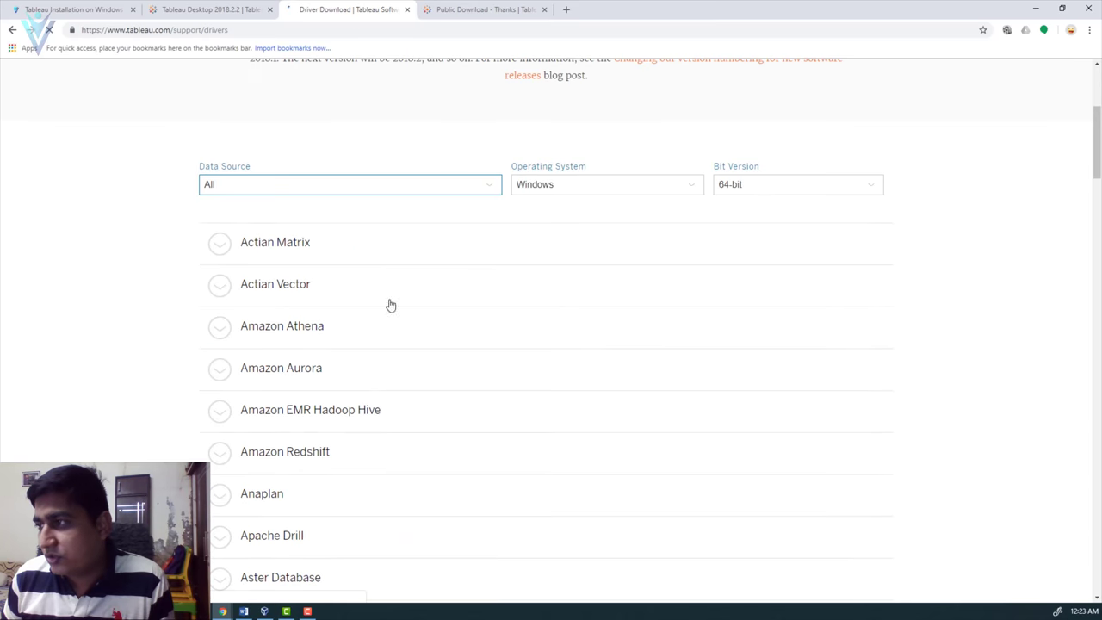
{"action": "left_click", "coordinate": [384, 183]}
{"action": "scroll", "coordinate": [369, 280], "scroll_direction": "down", "scroll_amount": 5}
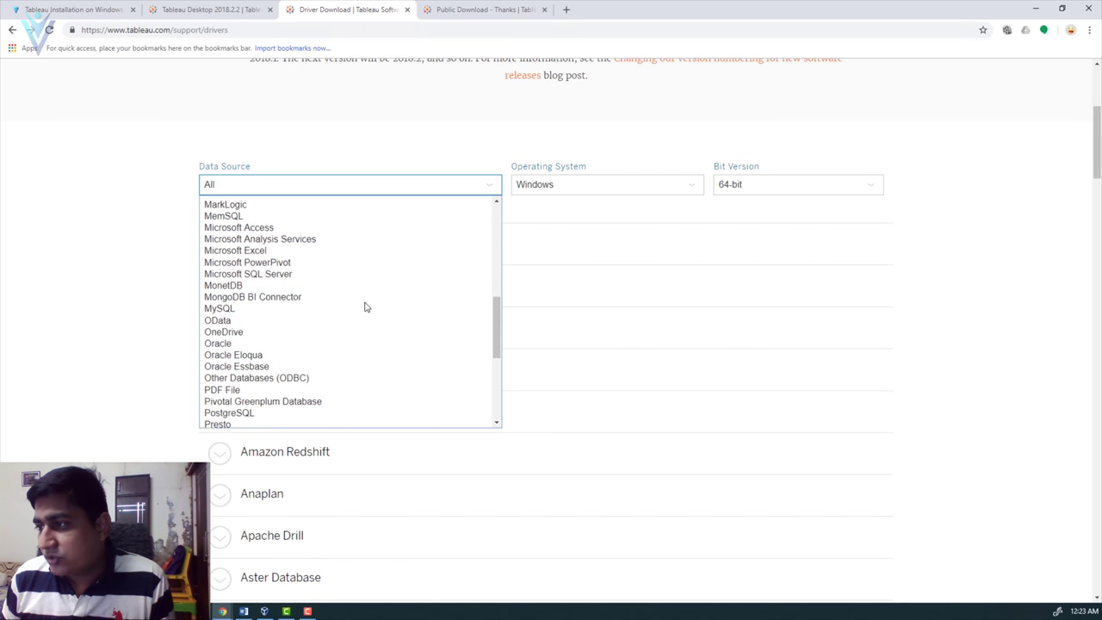
{"action": "left_click", "coordinate": [264, 276]}
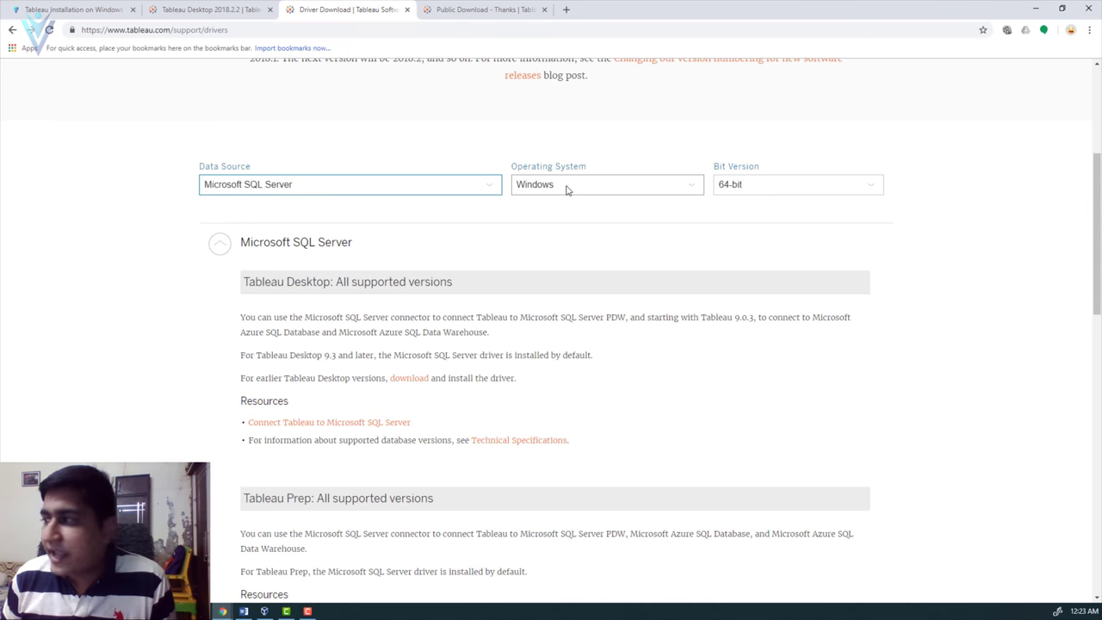
- Keep the operating system on Windows and the bit version on 64-bit
{"action": "left_click", "coordinate": [567, 189]}
{"action": "left_click", "coordinate": [566, 190]}
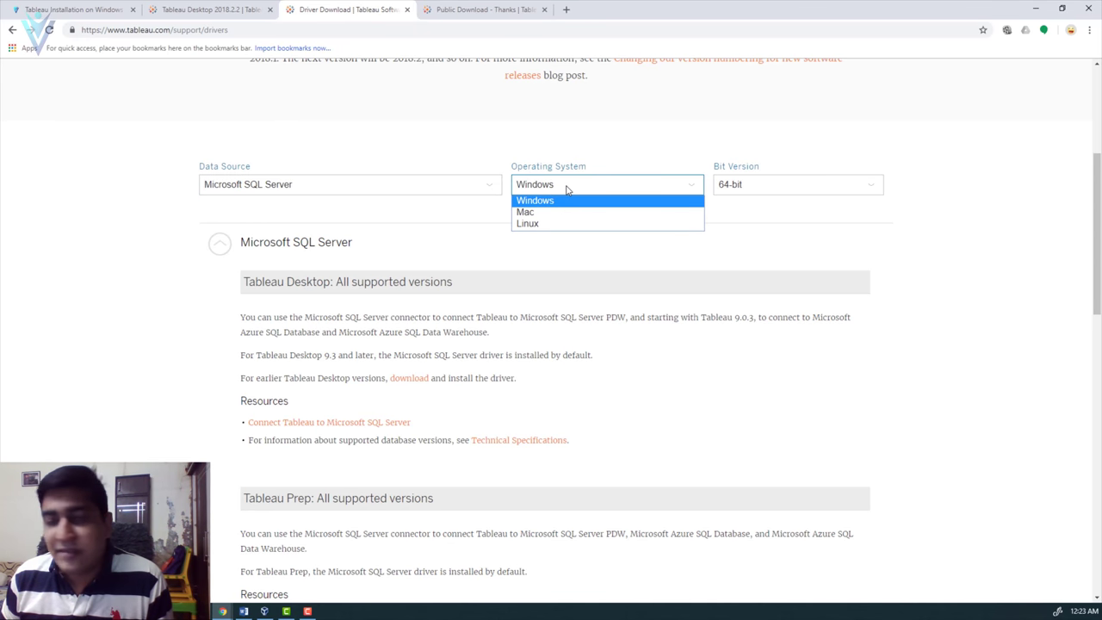
{"action": "left_click", "coordinate": [566, 190]}
{"action": "left_click", "coordinate": [567, 189]}
{"action": "left_click", "coordinate": [566, 190]}
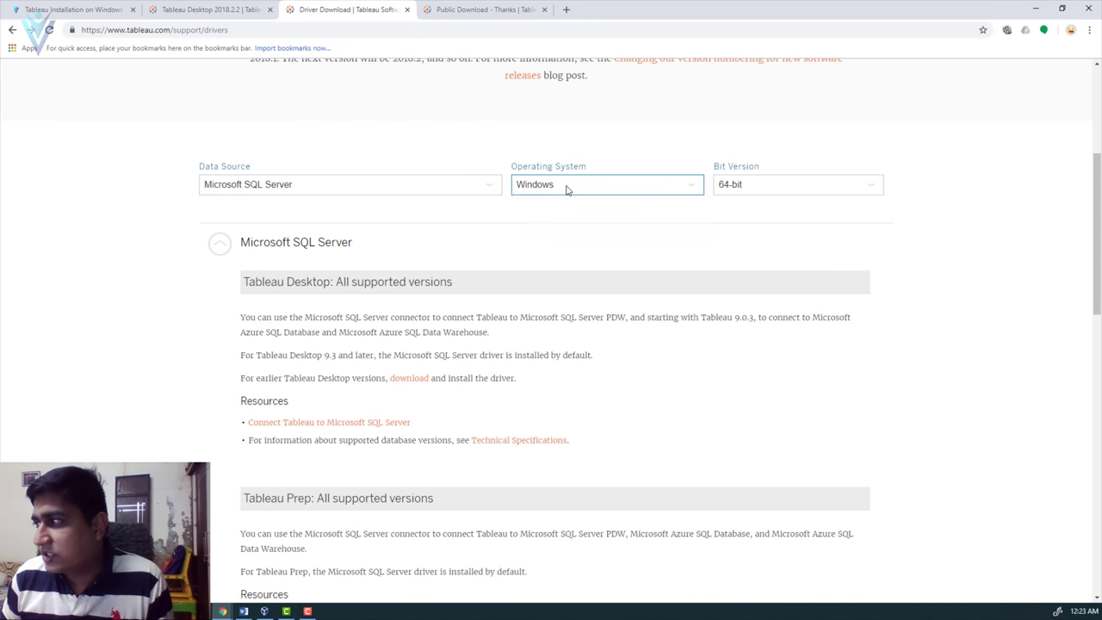
{"action": "left_click", "coordinate": [752, 187]}
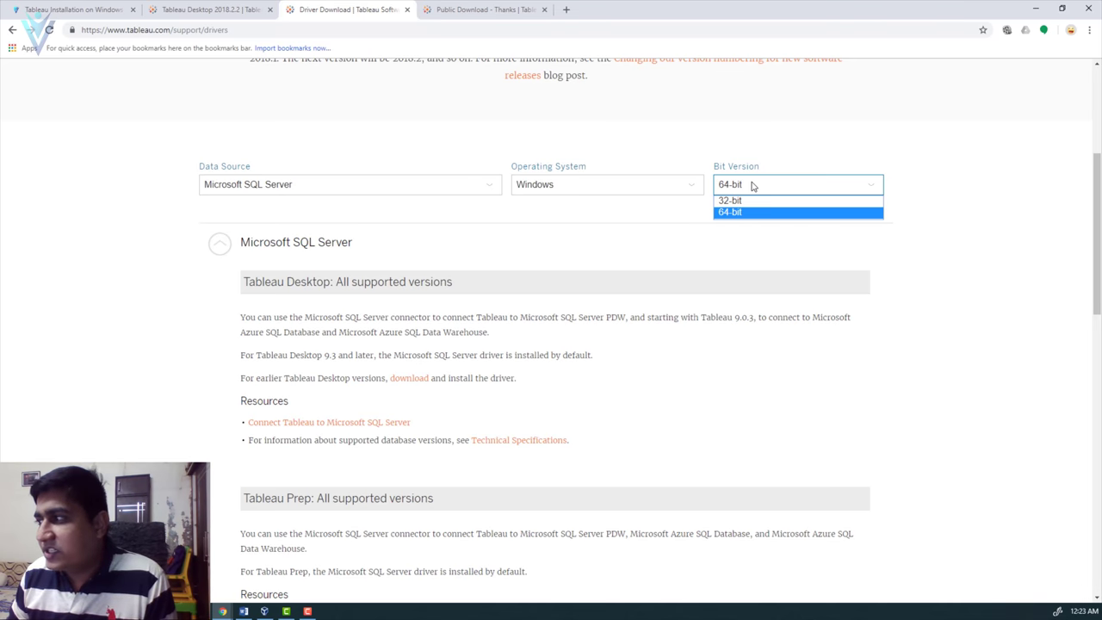
{"action": "left_click", "coordinate": [745, 214]}
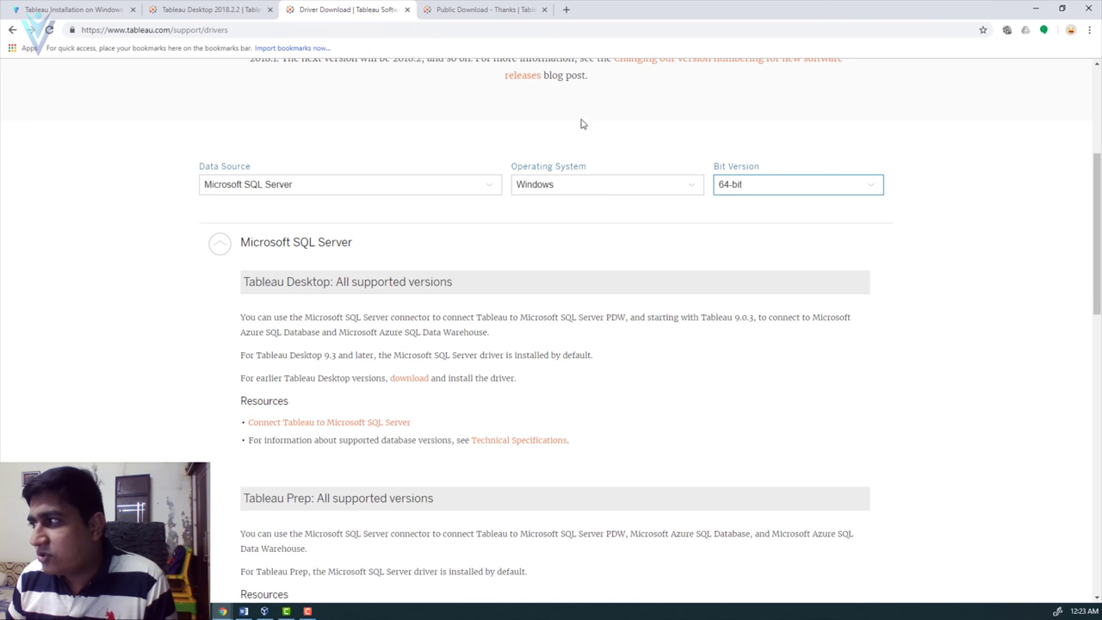
{"action": "scroll", "coordinate": [405, 243], "scroll_direction": "down", "scroll_amount": 3}
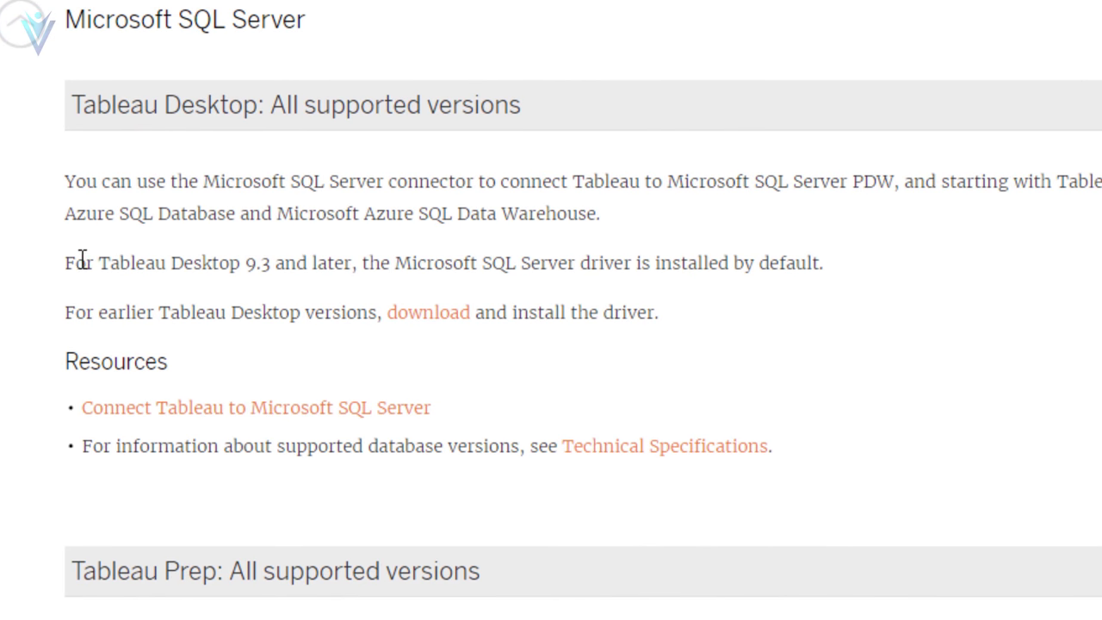
- Highlight the sentence saying the SQL Server driver installs by default for Tableau Desktop 9.3 and later
{"action": "left_click_drag", "start_coordinate": [65, 264], "coordinate": [703, 281]}
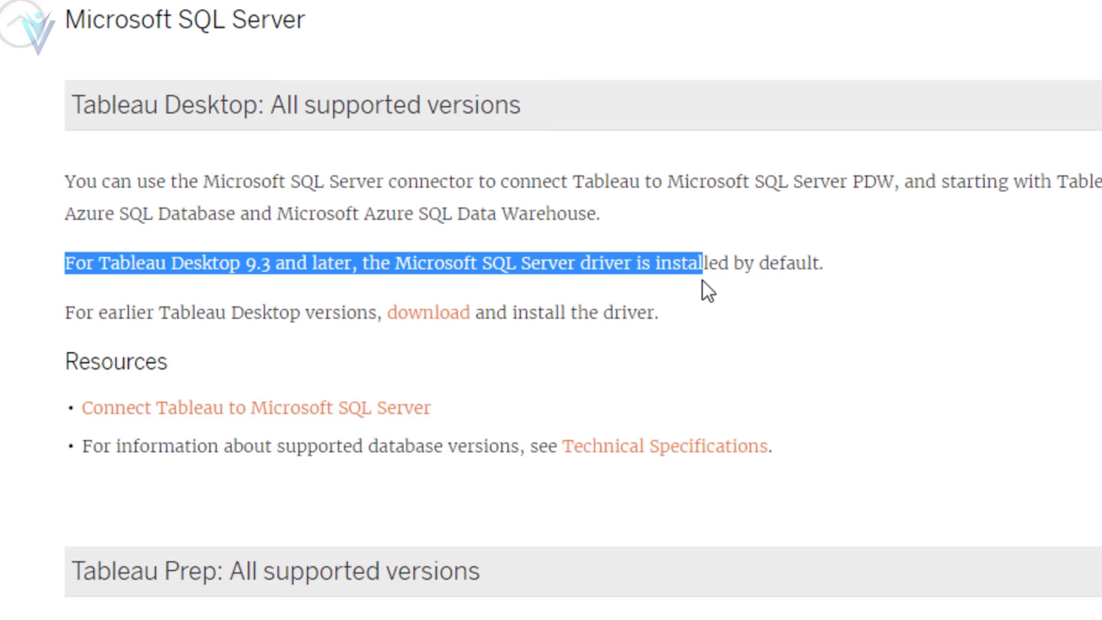
{"action": "scroll", "coordinate": [996, 246], "scroll_direction": "up", "scroll_amount": 4}
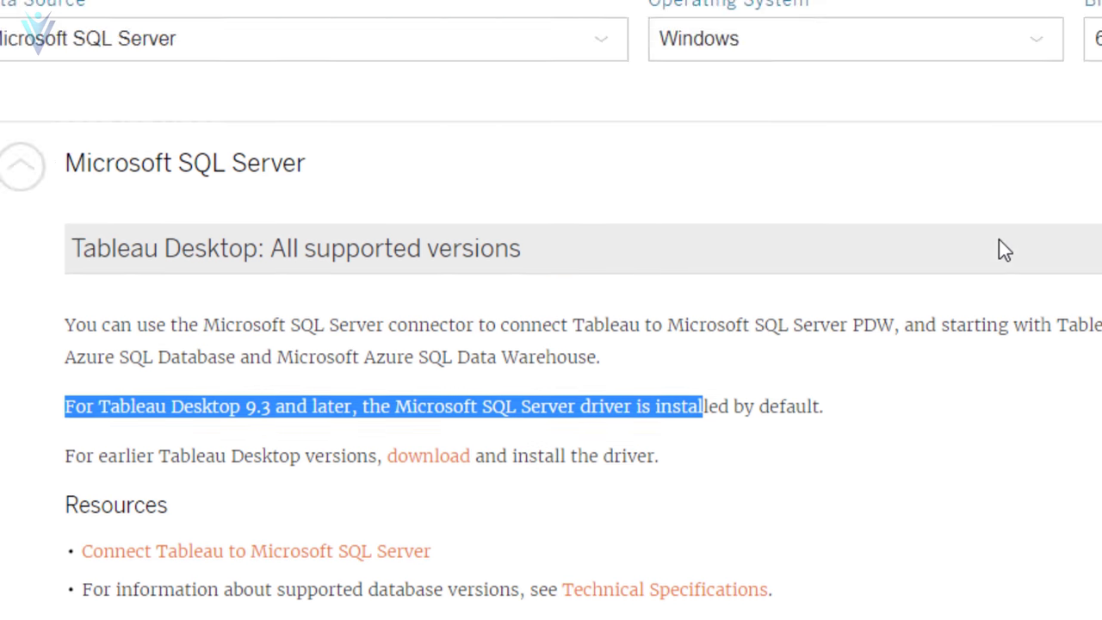